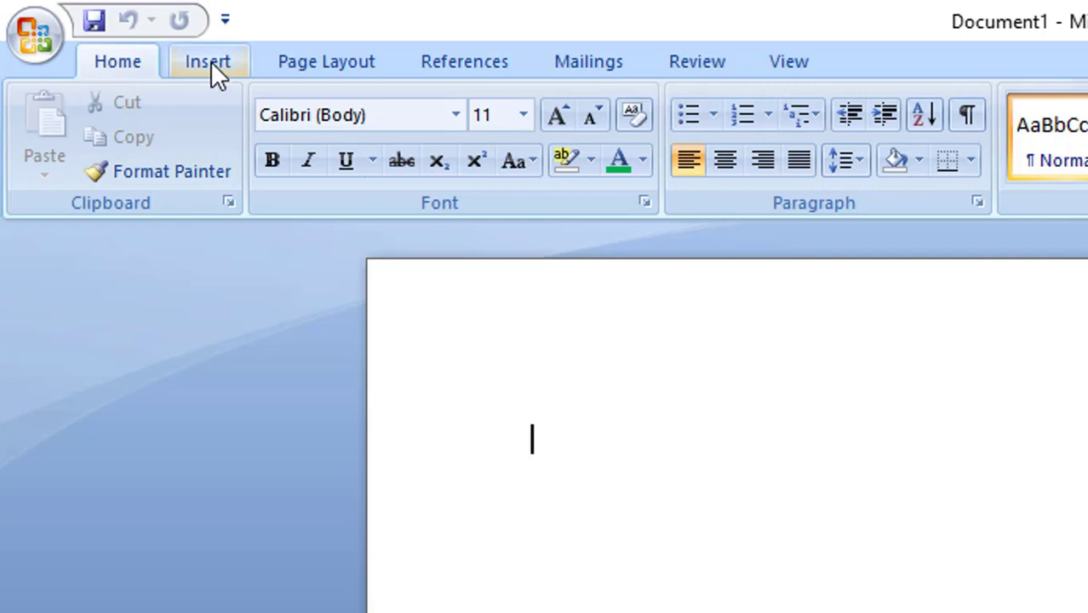
Enter the word "click" in the blank document and hyperlink it to the picture book.jpg on the Desktop
left_click(211, 61)
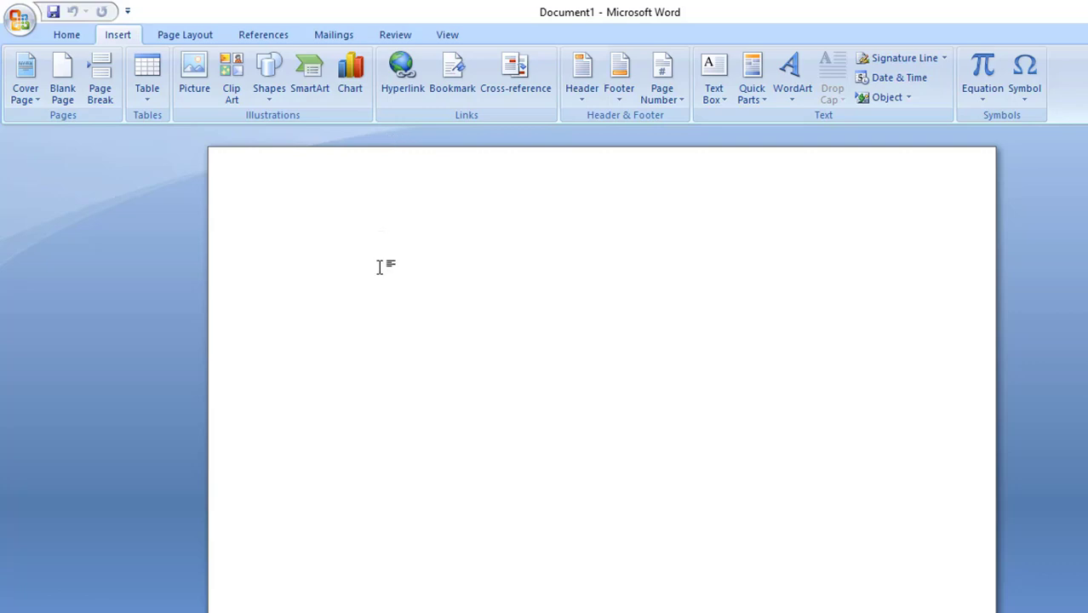
type("click")
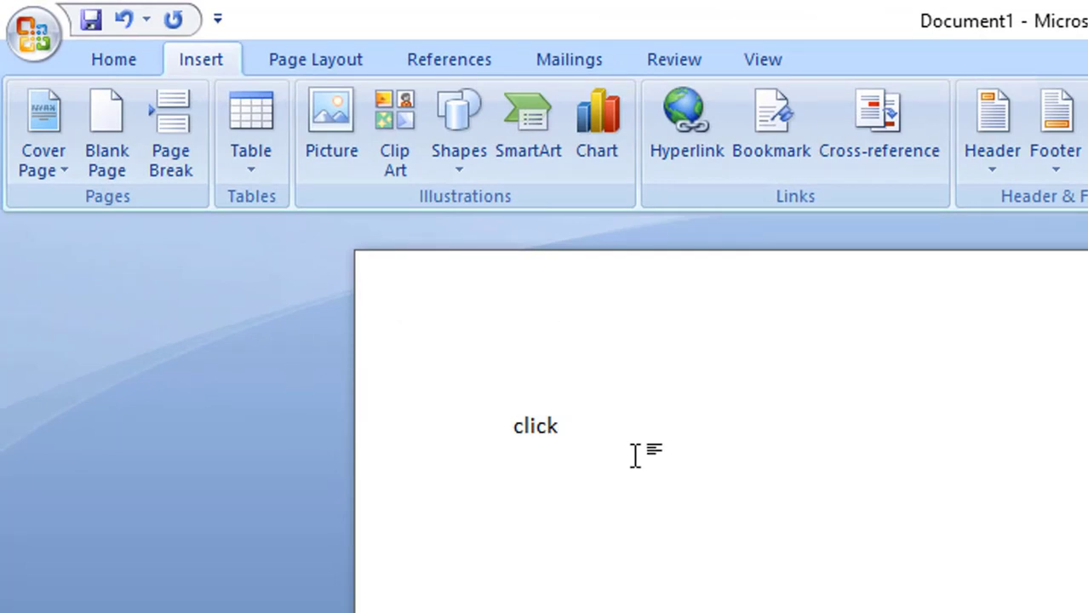
left_click(538, 428)
double_click(539, 430)
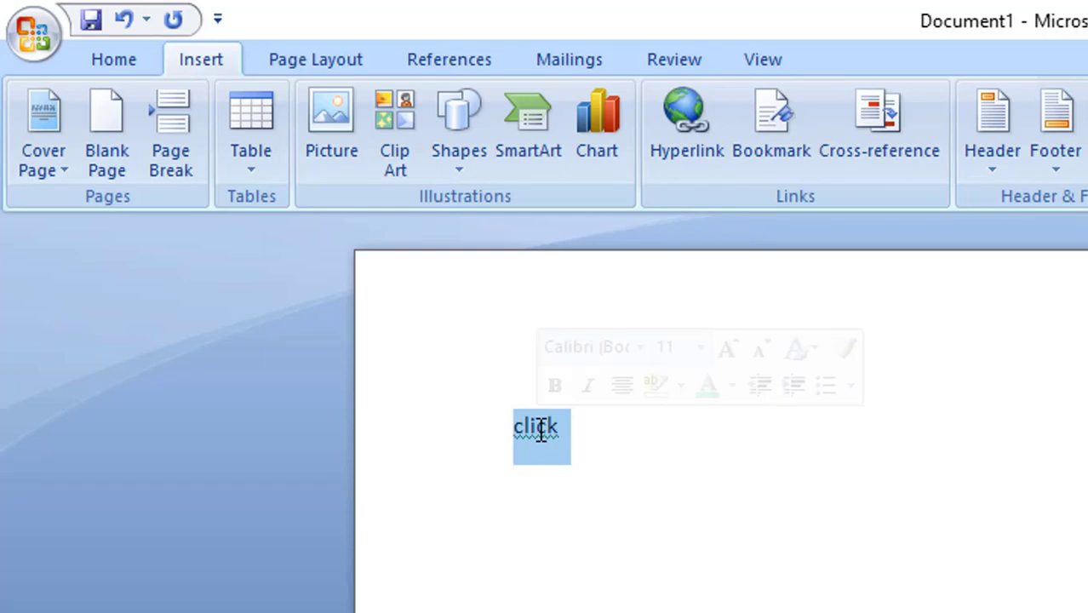
left_click(701, 131)
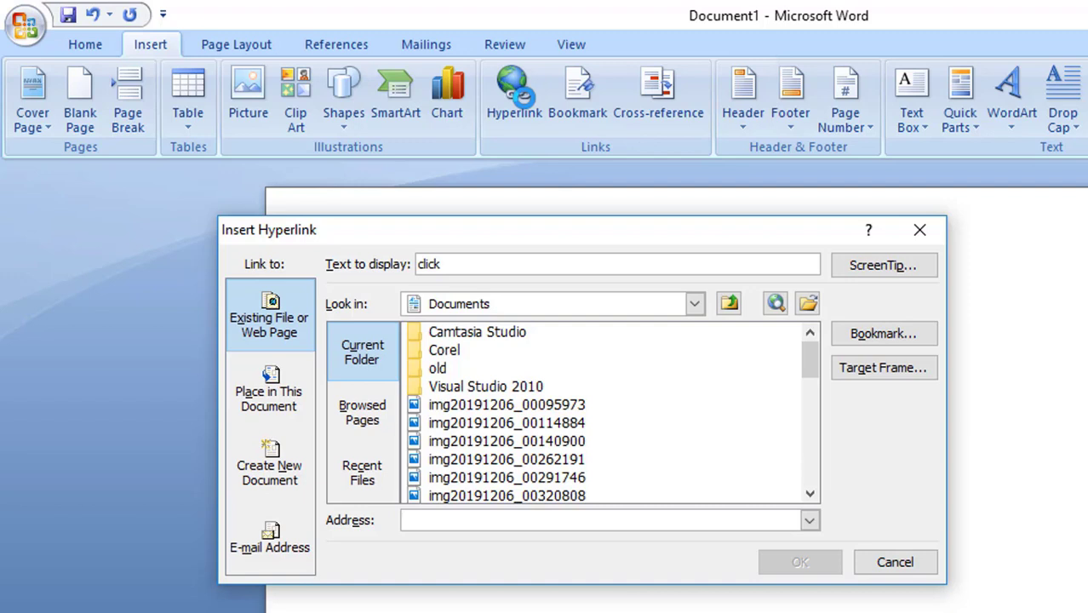
left_click(695, 304)
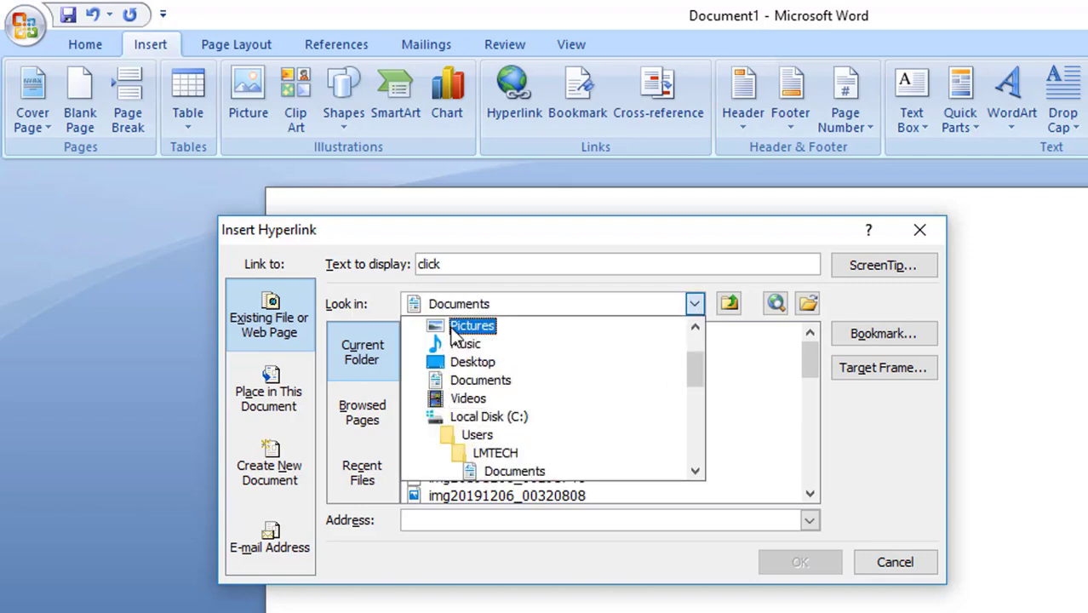
left_click(466, 362)
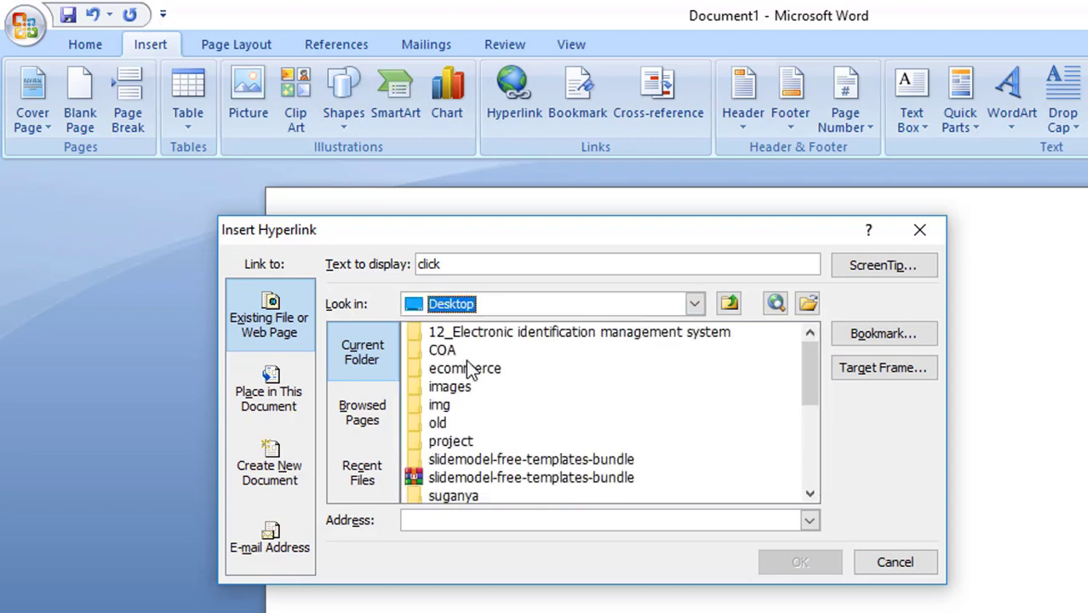
left_click_drag(811, 370, 811, 461)
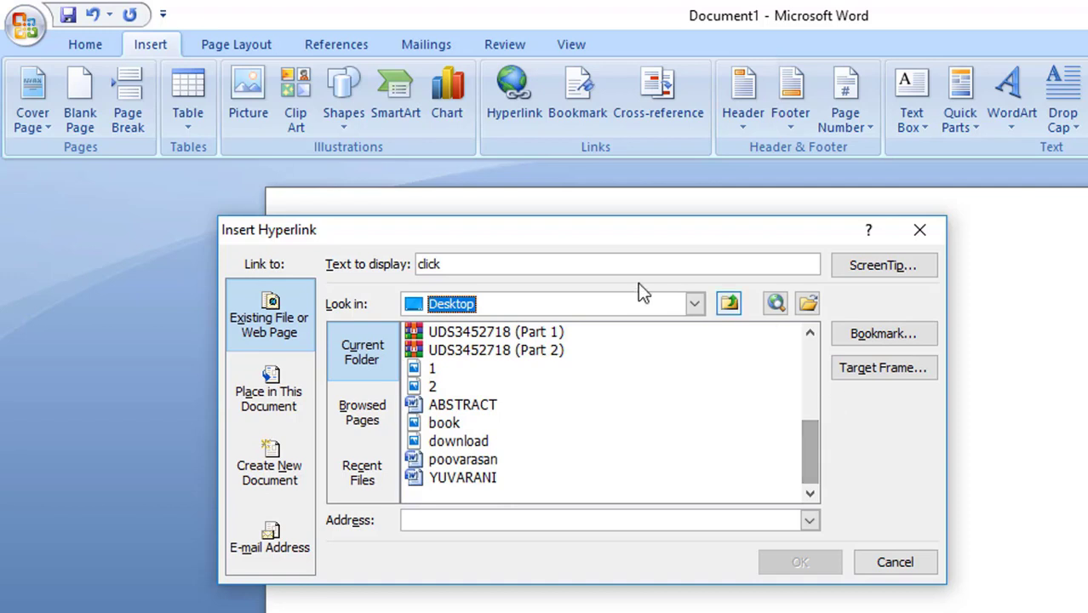
left_click(443, 426)
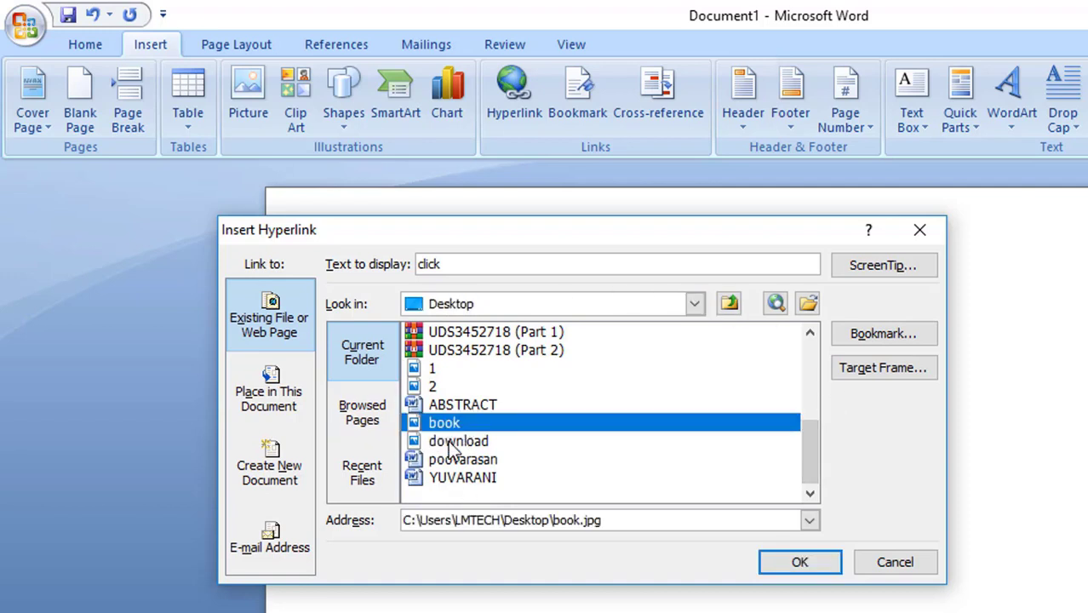
left_click(801, 565)
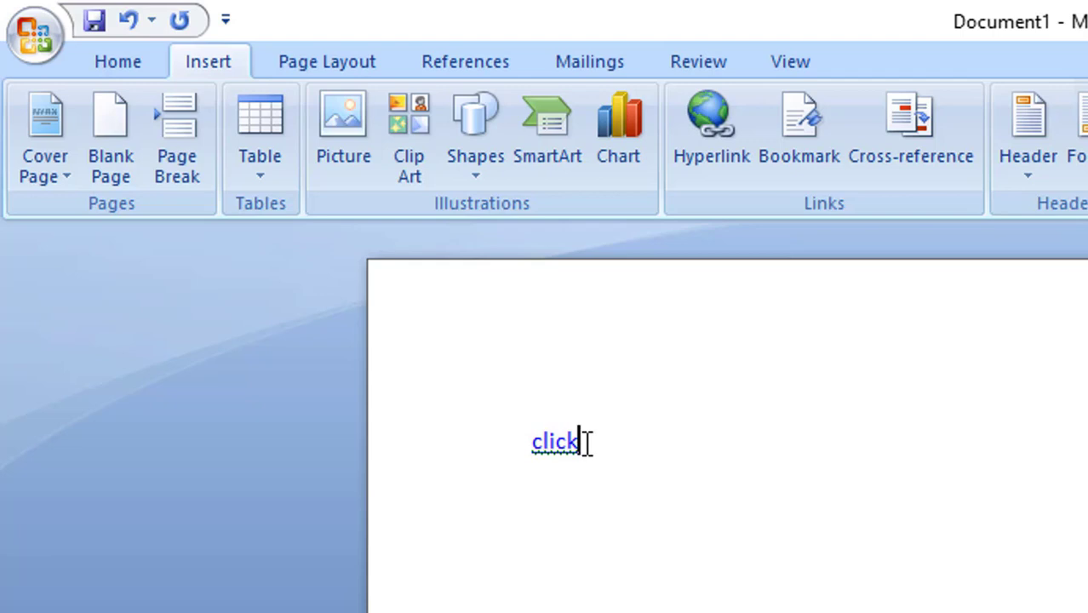
Follow the "click" hyperlink to view the linked book picture, and close the picture viewer
mouse_move(556, 432)
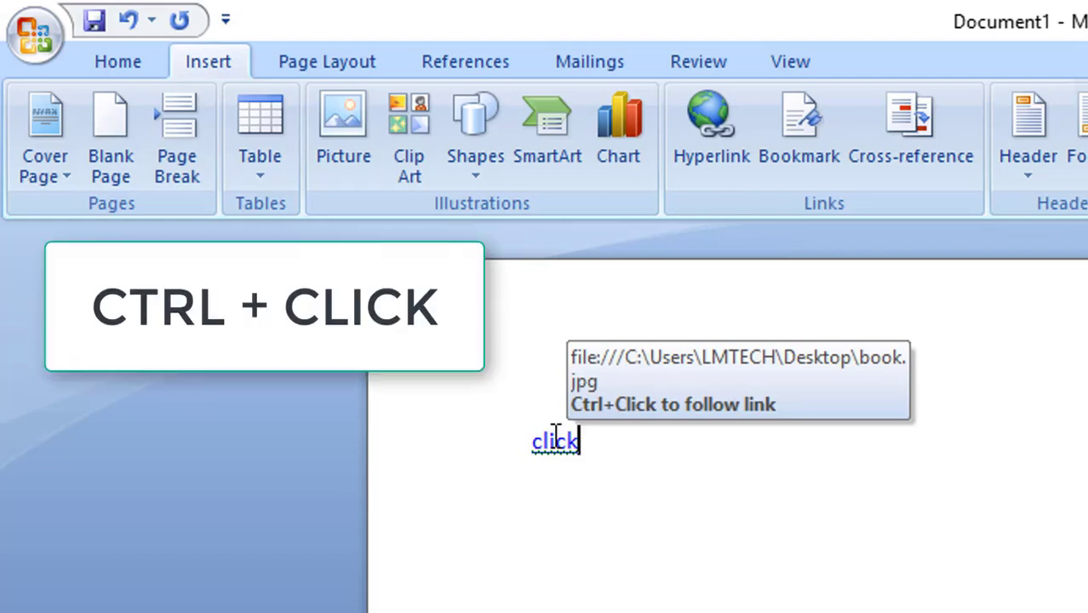
left_click(554, 438, "ctrl")
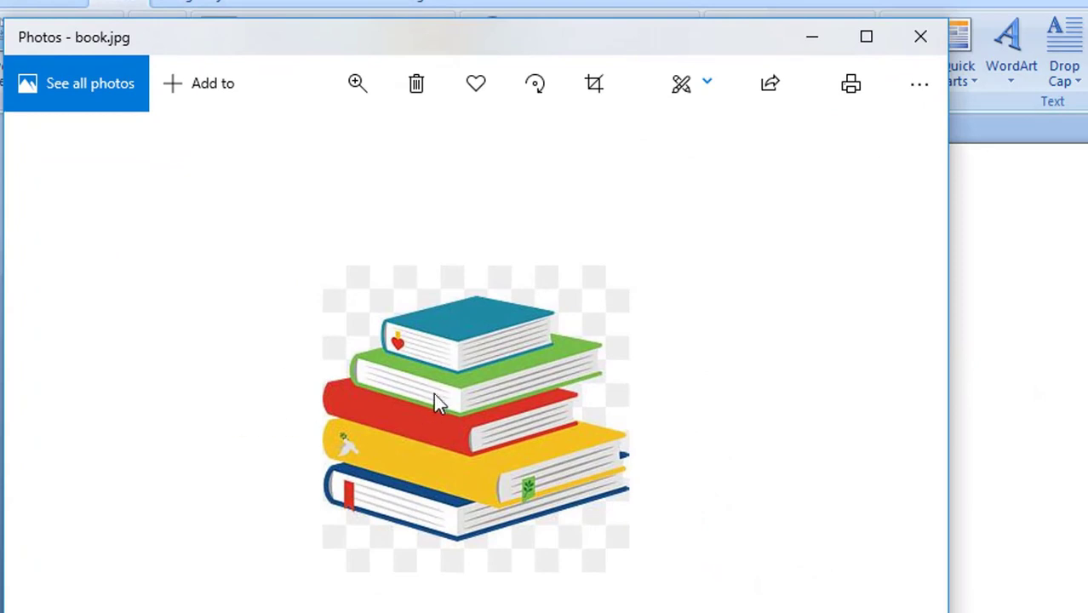
left_click(919, 37)
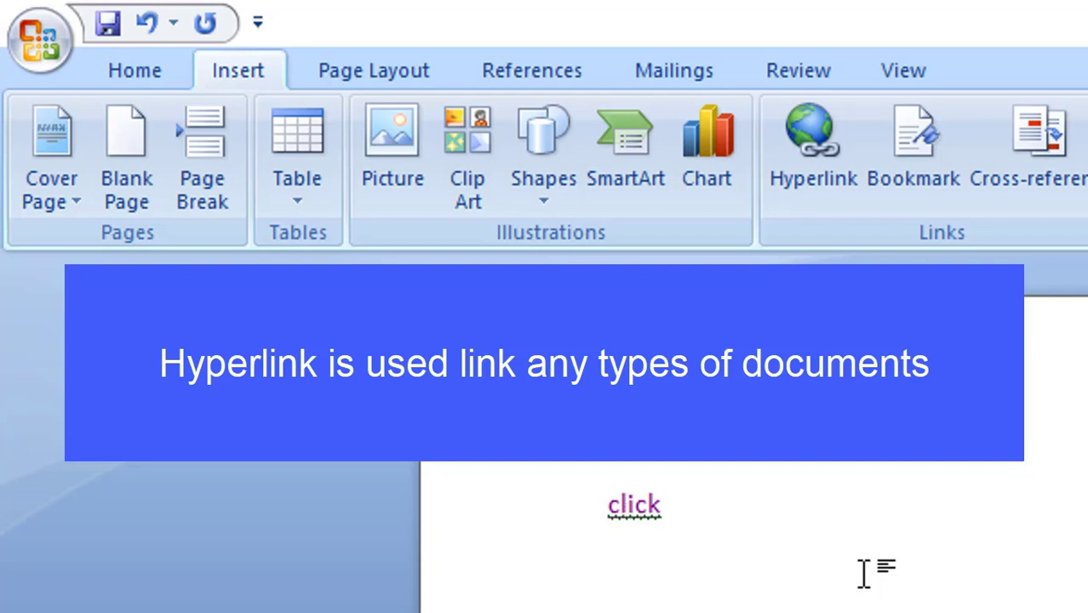
Generate sample paragraphs on a new line below the "click" link with the =rand() function
left_click(812, 485)
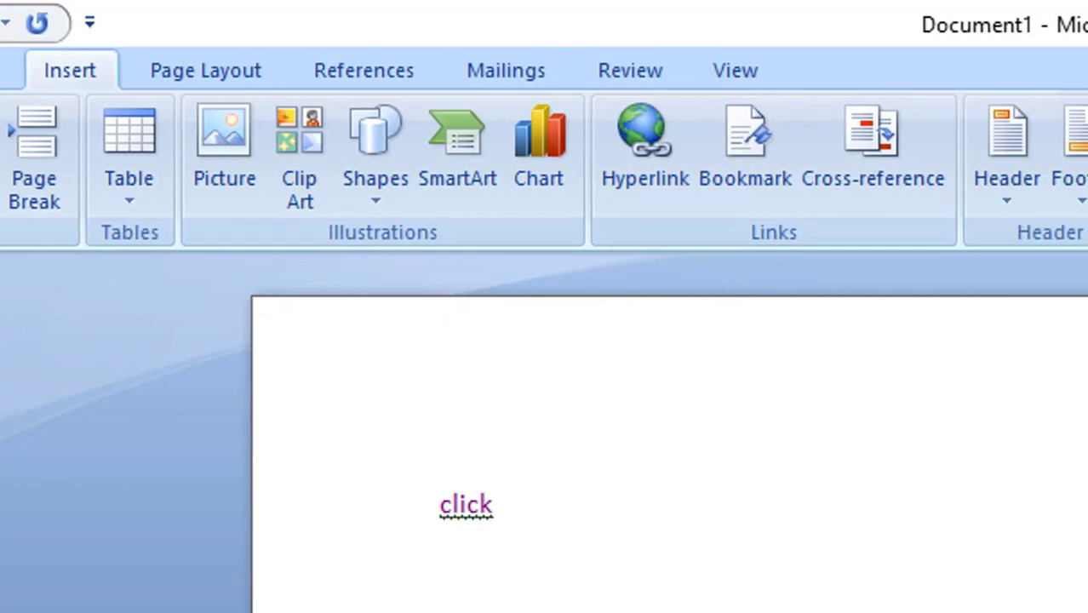
key("Return")
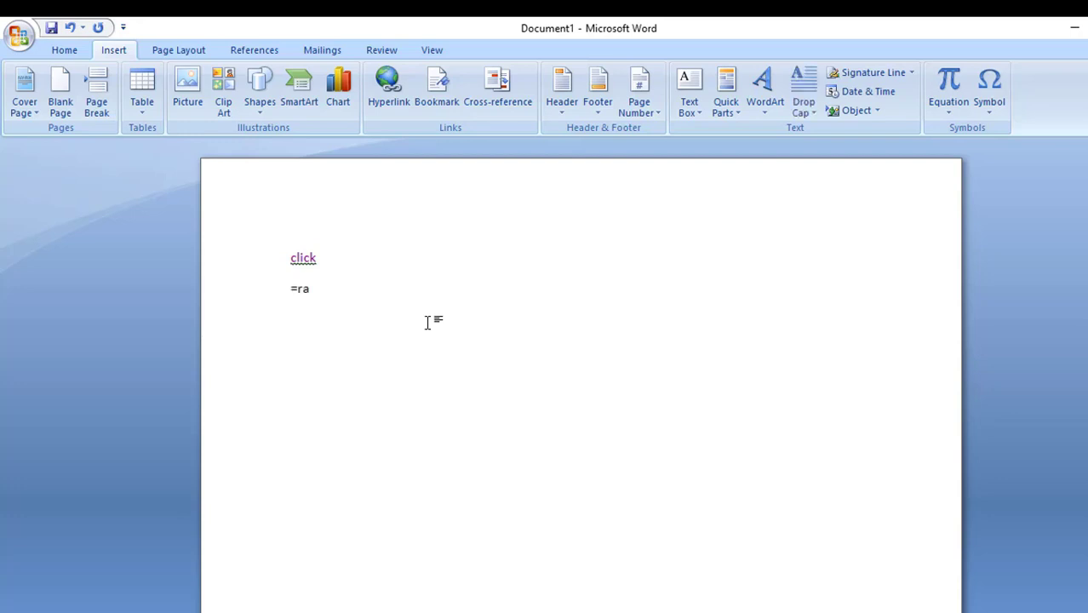
type("nd()")
key("Return")
scroll(423, 336, "down", 2)
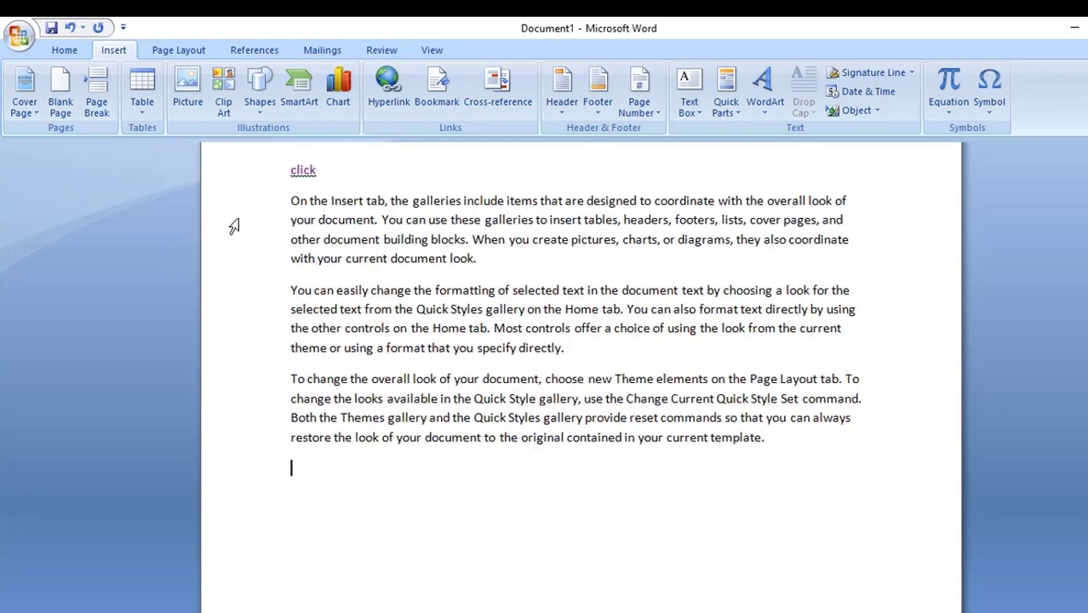
Copy the three sample paragraphs and paste them repeatedly below to extend the document to six pages
left_click_drag(290, 202, 895, 475)
key("ctrl+c")
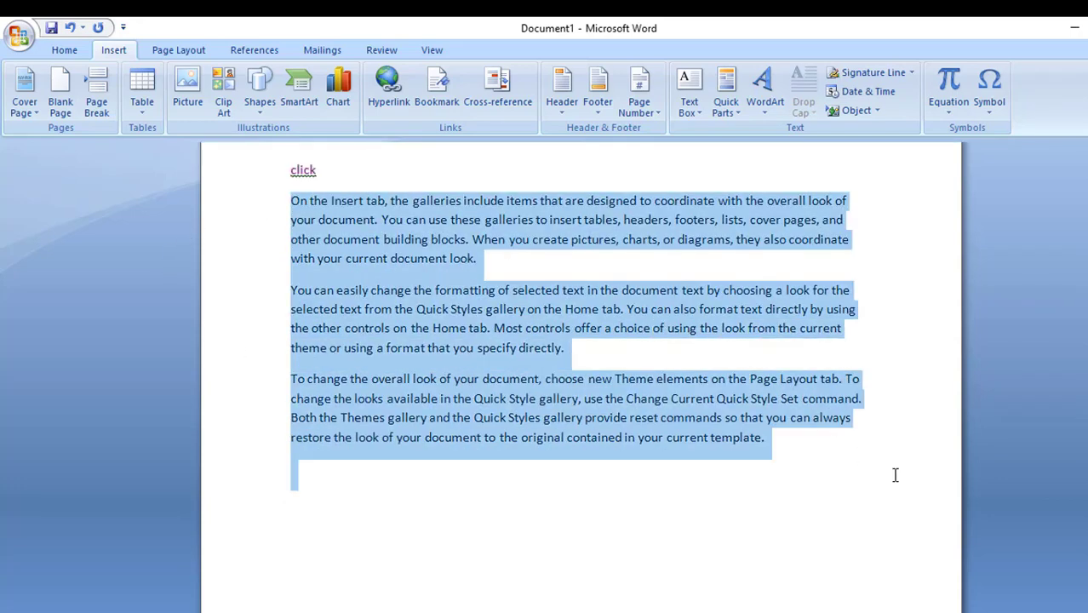
left_click(338, 483)
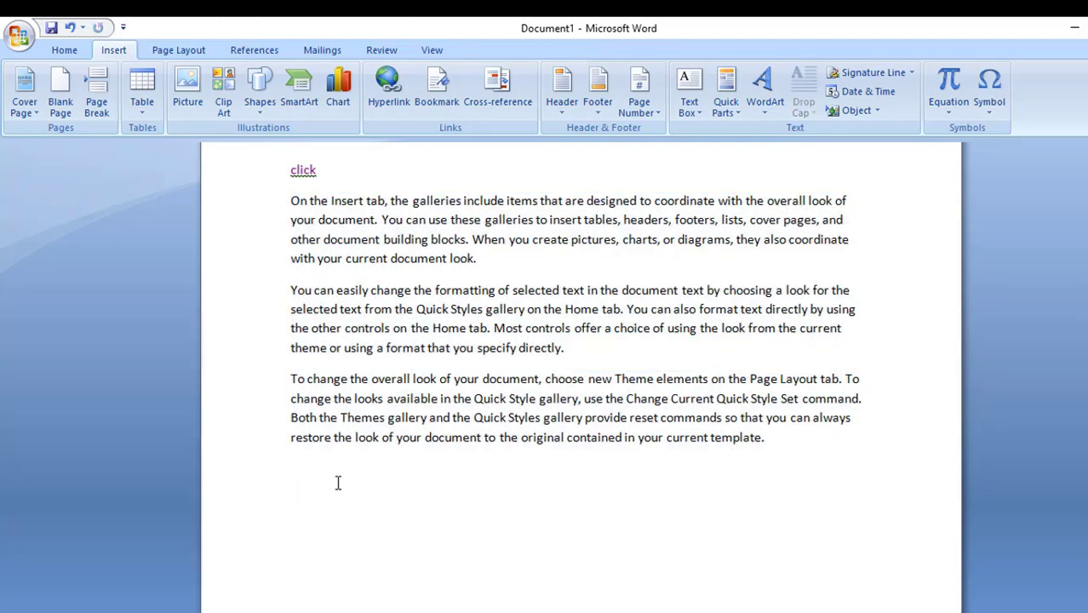
key("ctrl+v")
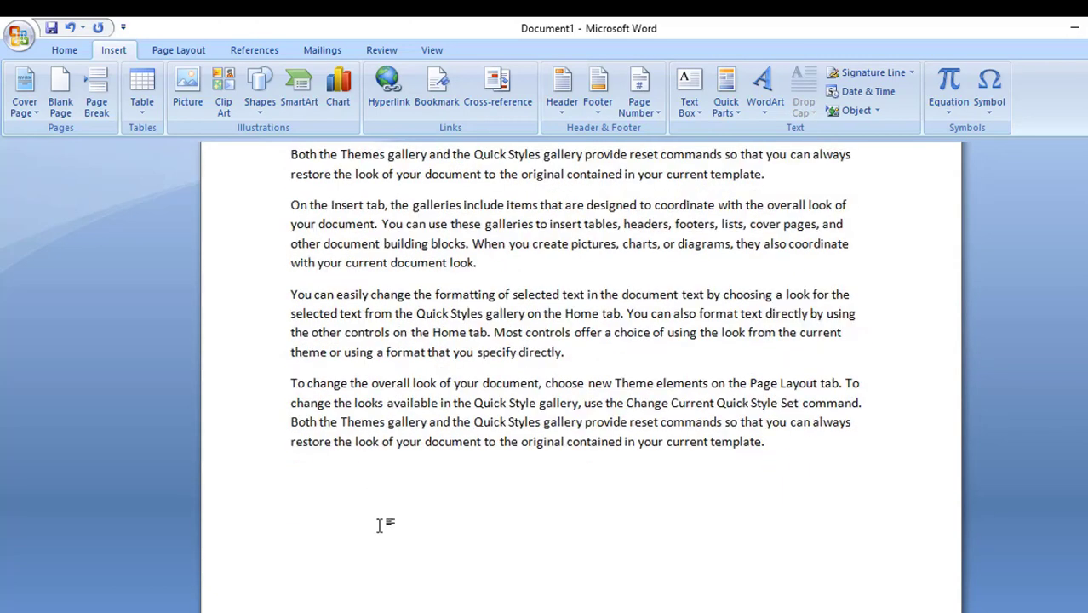
key("ctrl+f")
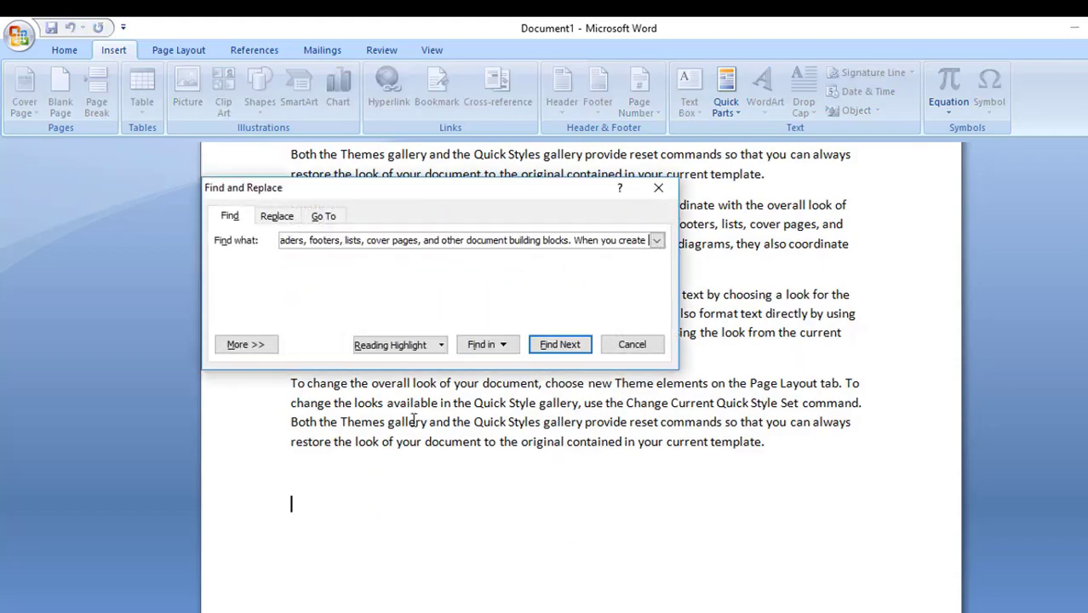
key("Escape")
key("ctrl+v")
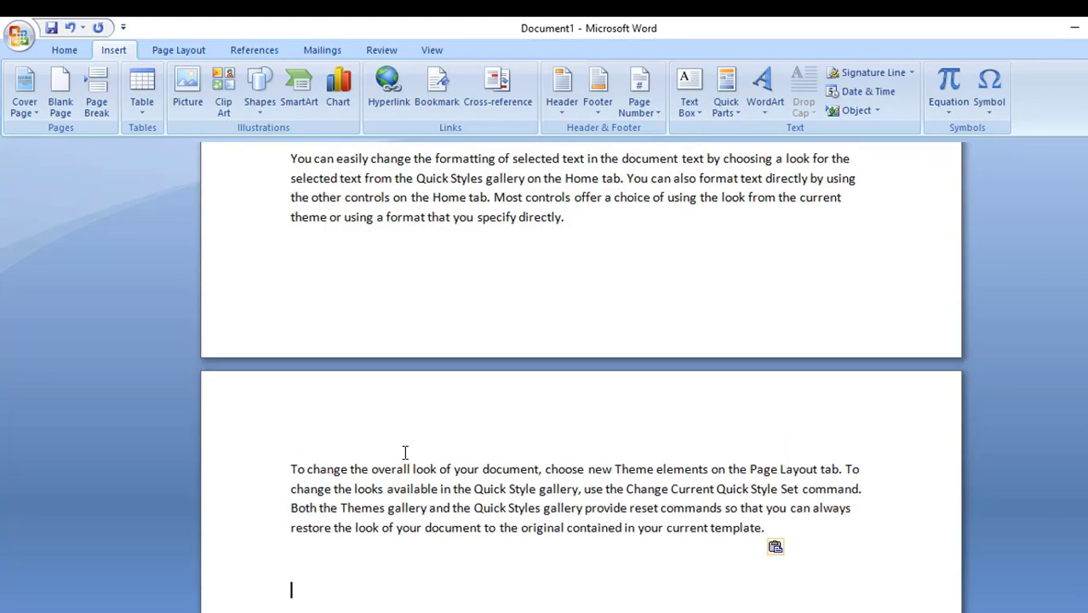
scroll(406, 443, "down", 4)
key("ctrl+v")
key("ctrl+v")
key("ctrl+v")
key("ctrl+v")
key("ctrl+v")
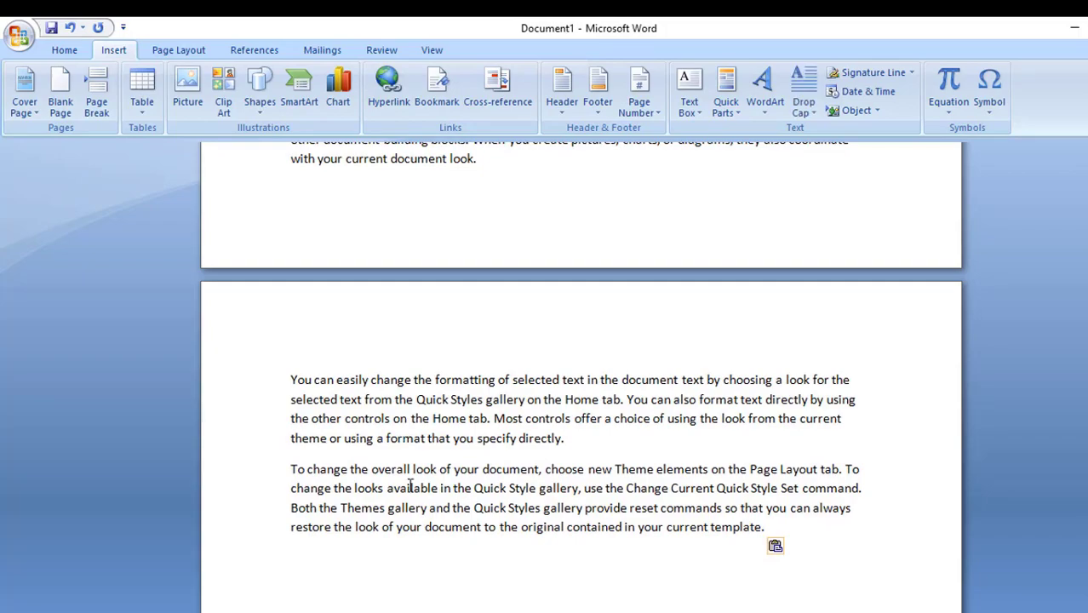
Look through the pasted text from the start of the document onward and check the page count
scroll(411, 487, "up", 20)
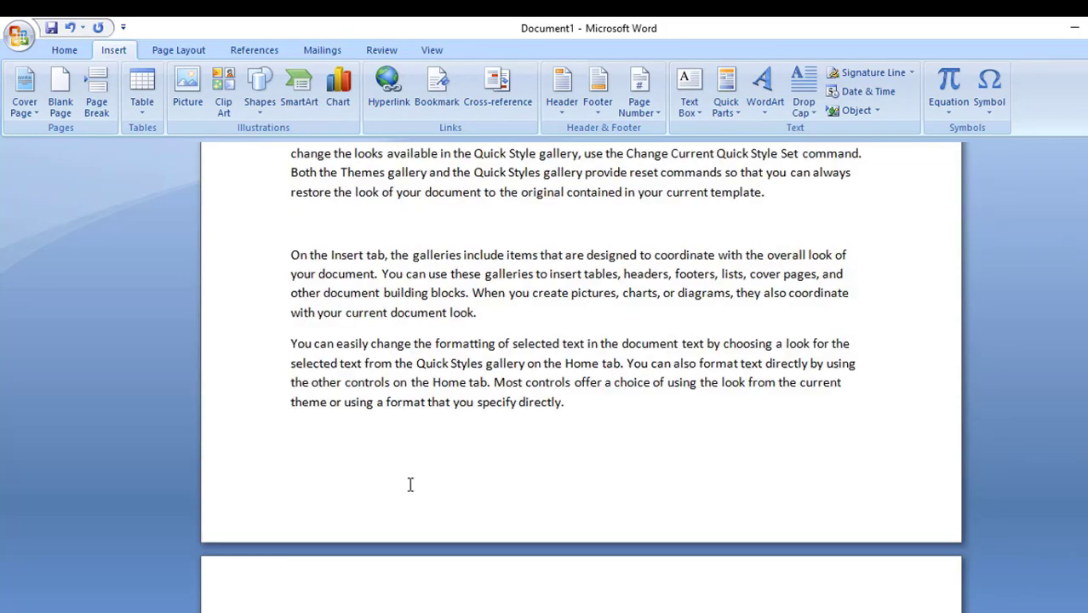
left_click(439, 318)
scroll(440, 318, "up", 20)
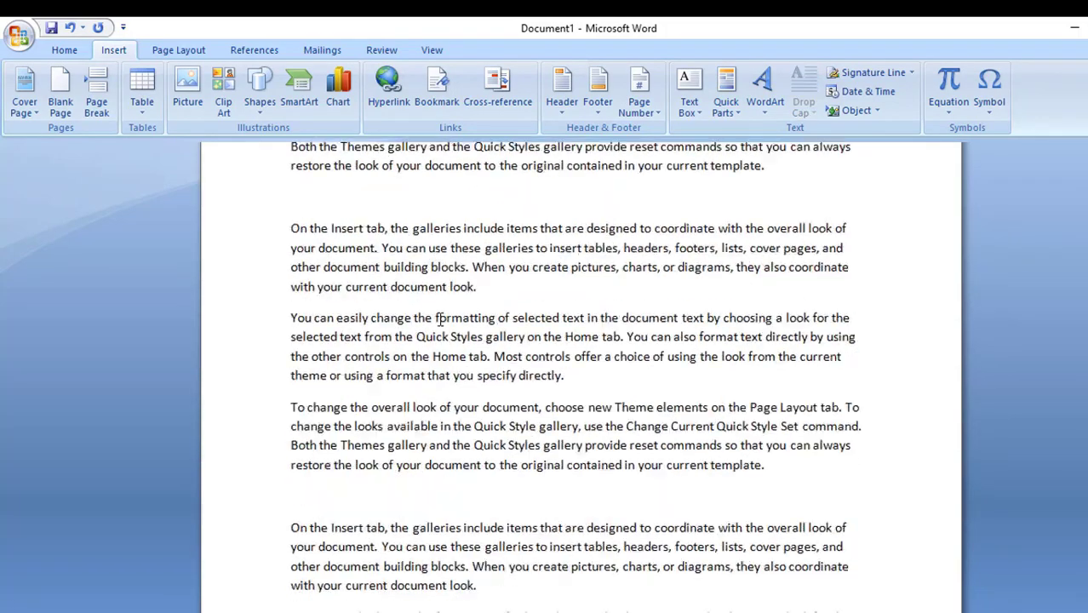
scroll(440, 317, "up", 18)
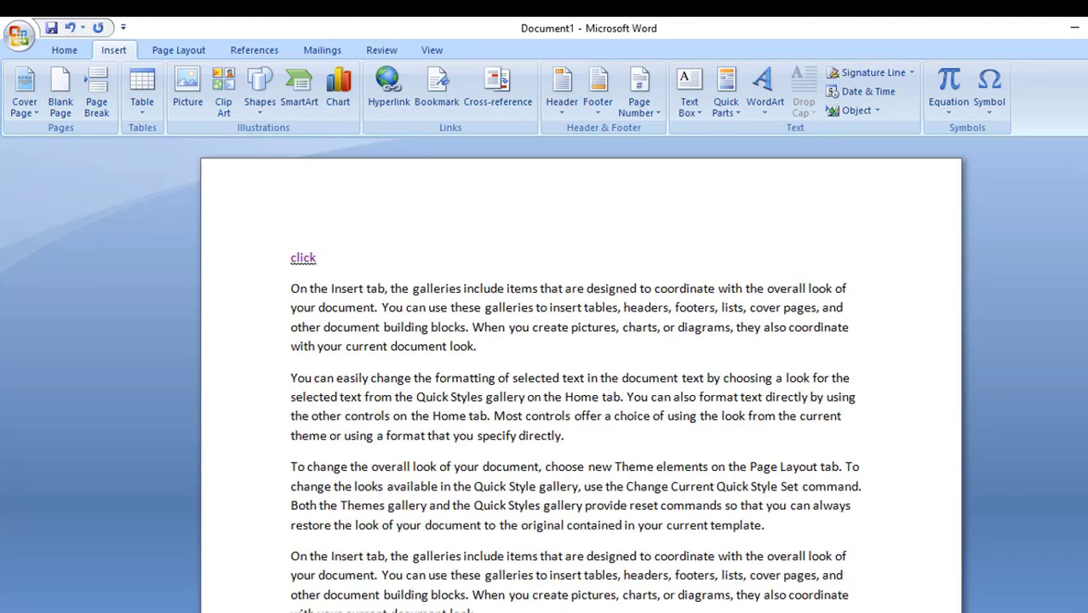
scroll(352, 480, "down", 3)
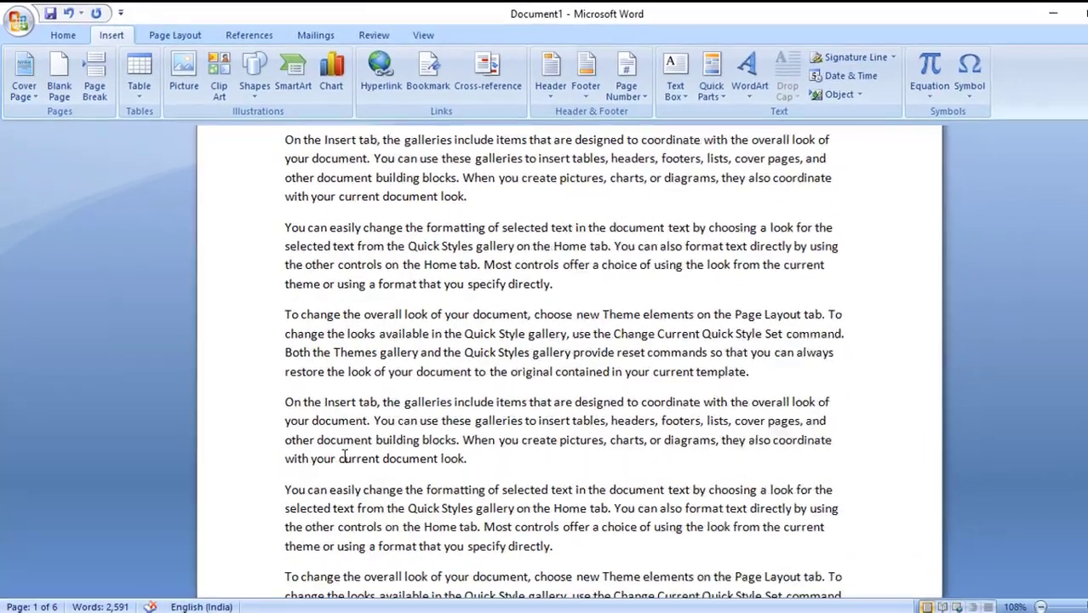
scroll(345, 456, "down", 10)
scroll(343, 450, "up", 5)
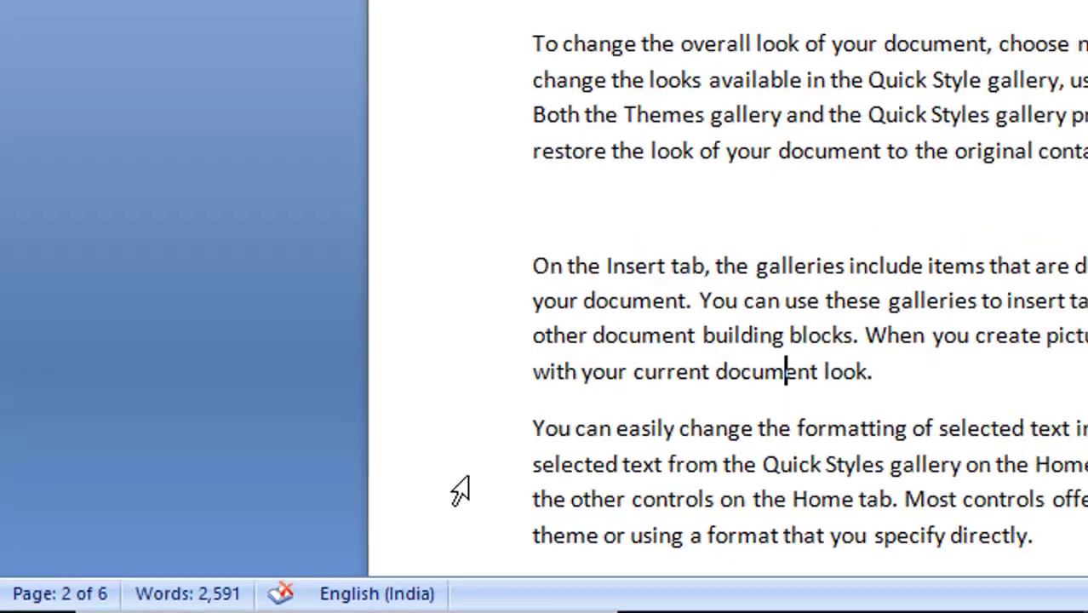
scroll(1026, 228, "down", 2)
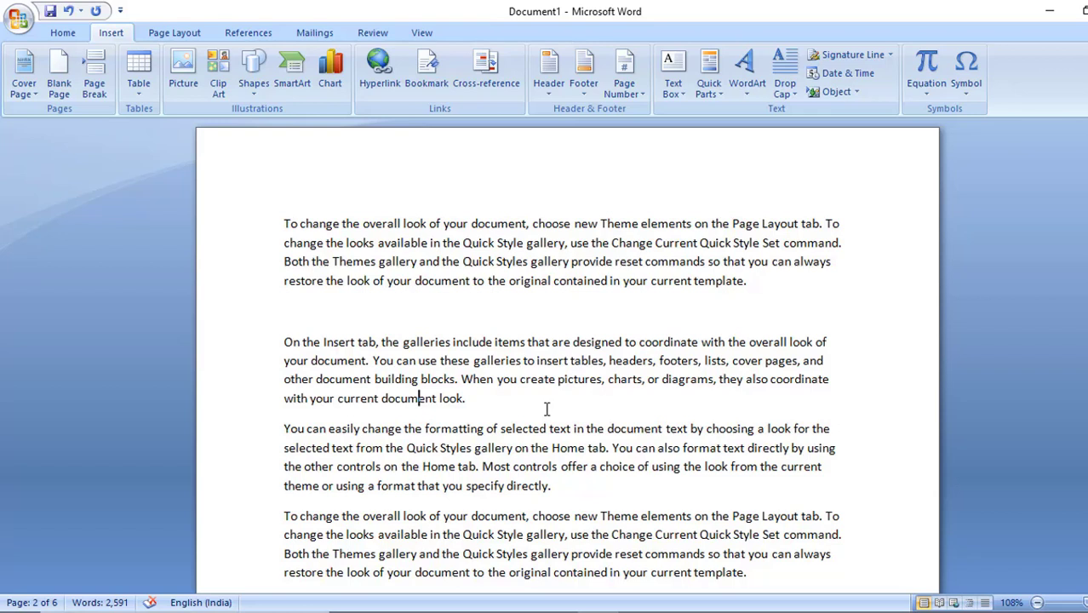
Add a bookmark named day1 to the word "directly" in the "You can easily change the formatting" paragraph on page 2
double_click(531, 486)
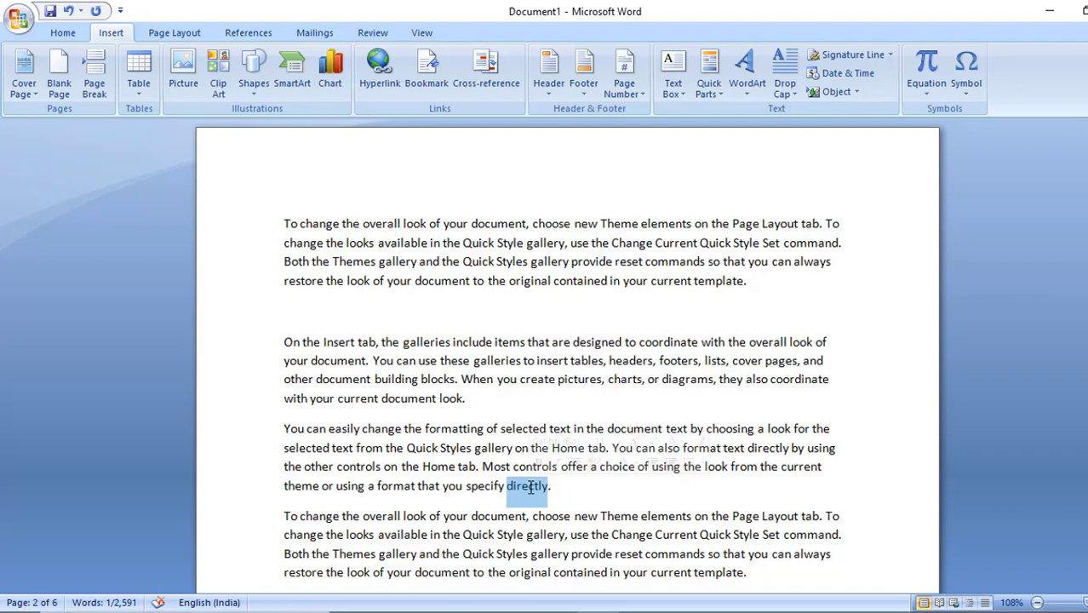
left_click(576, 486)
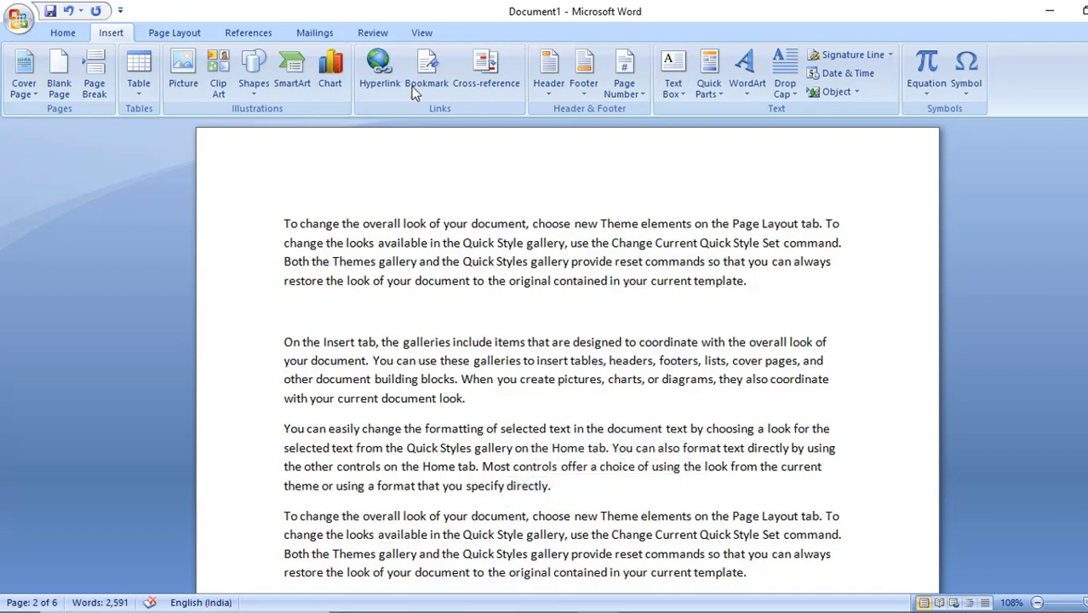
double_click(522, 484)
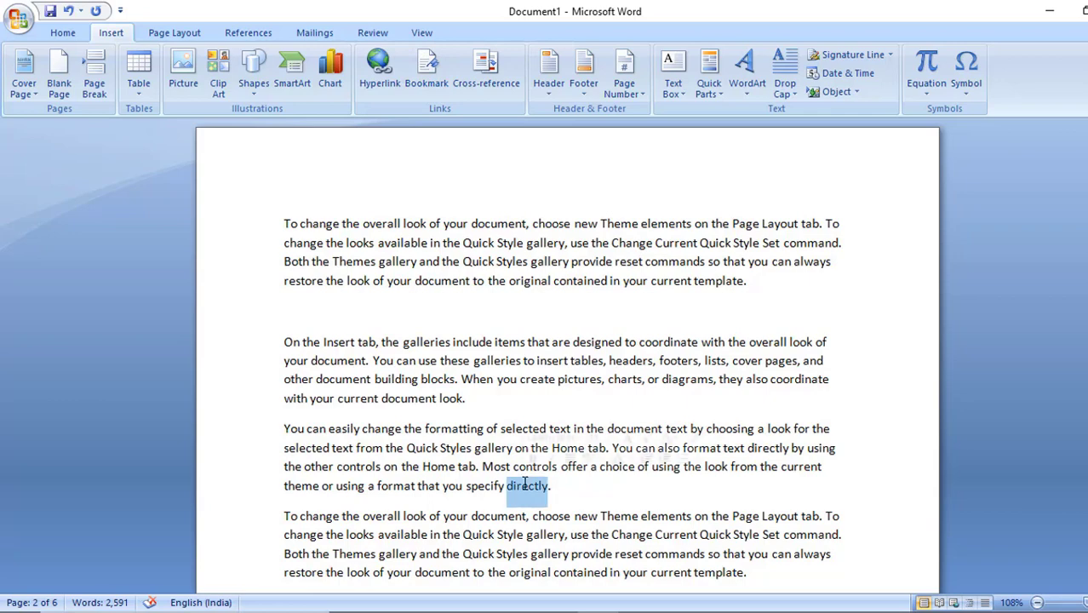
left_click(435, 72)
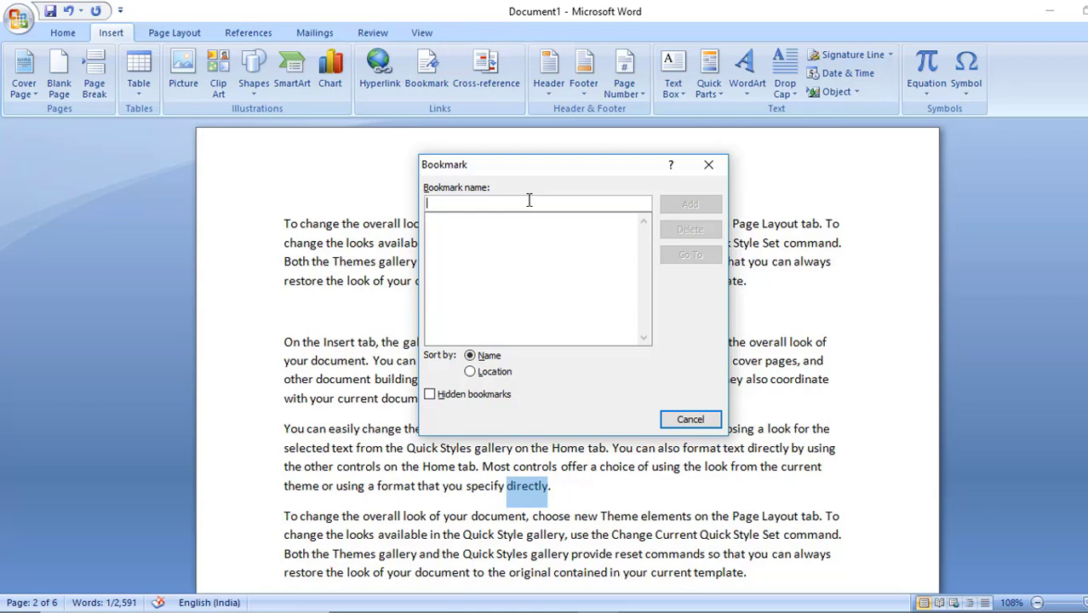
type("day1")
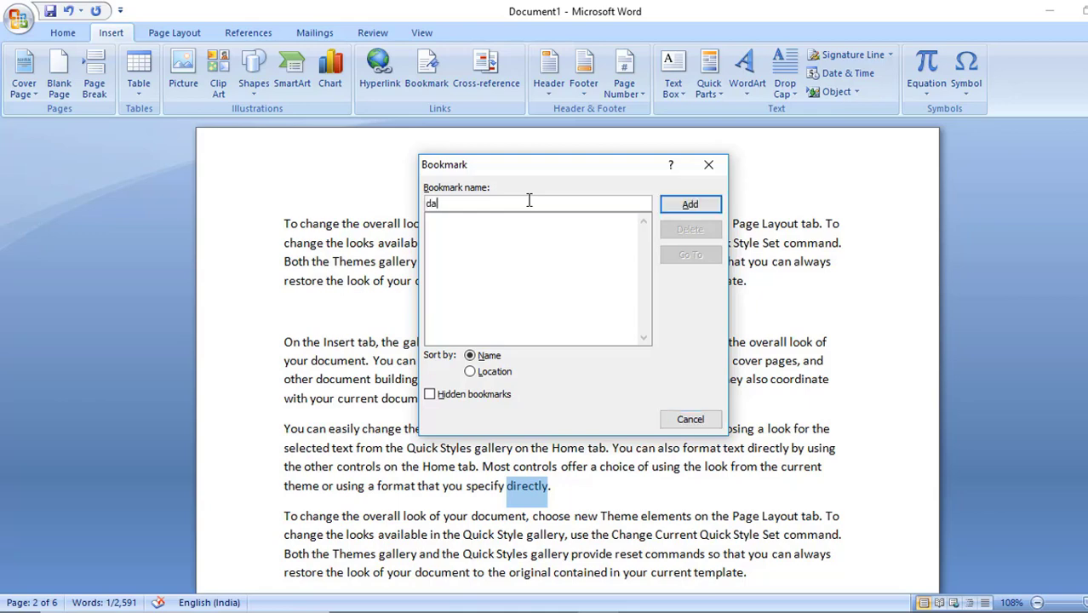
left_click(689, 207)
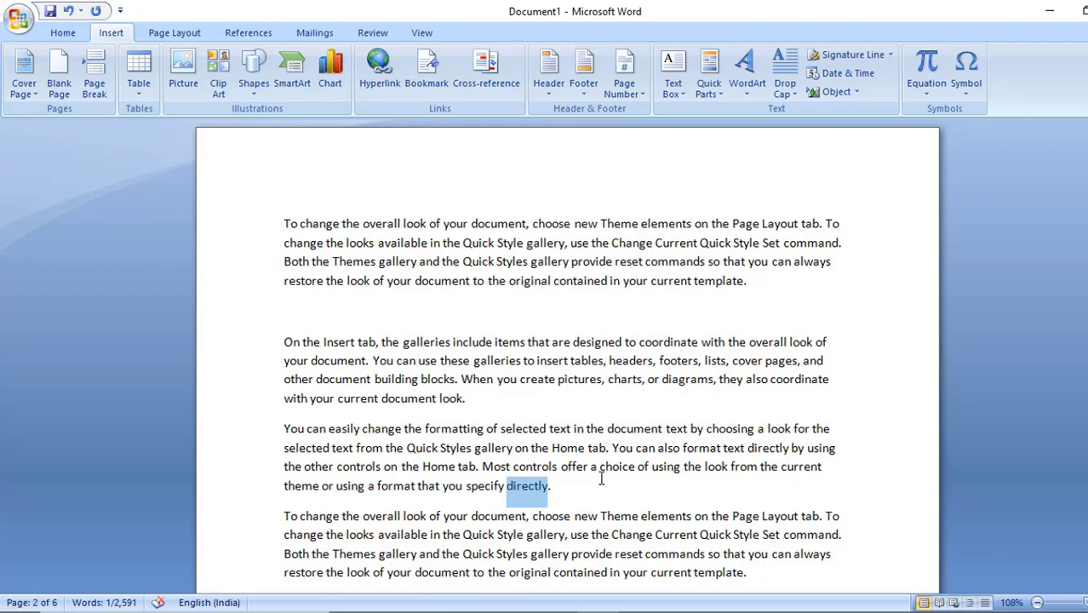
left_click(552, 486)
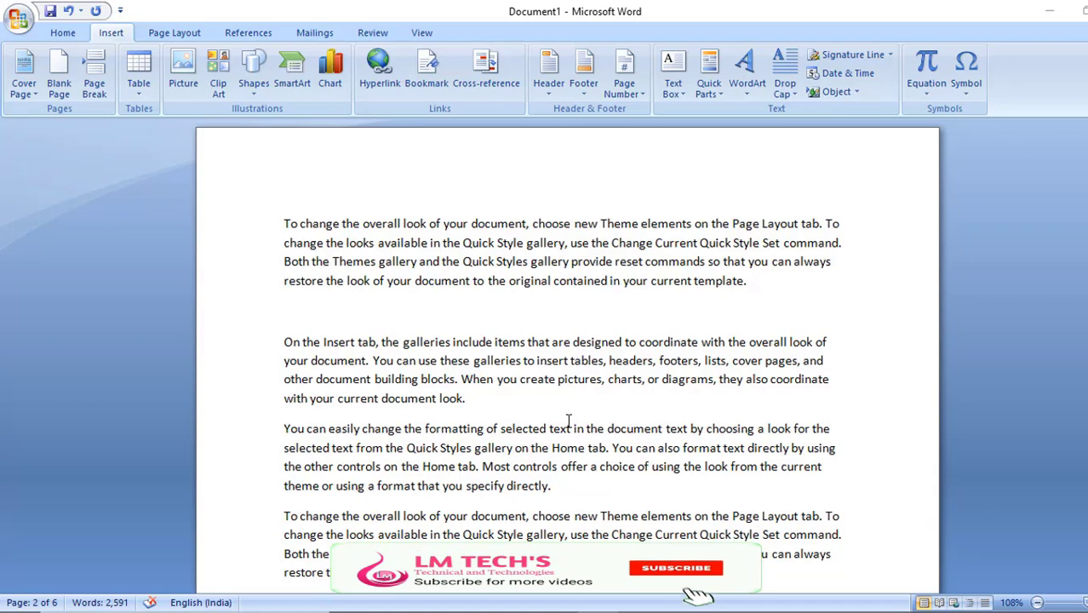
Save the document to the Desktop as a Word document named book
key("ctrl+s")
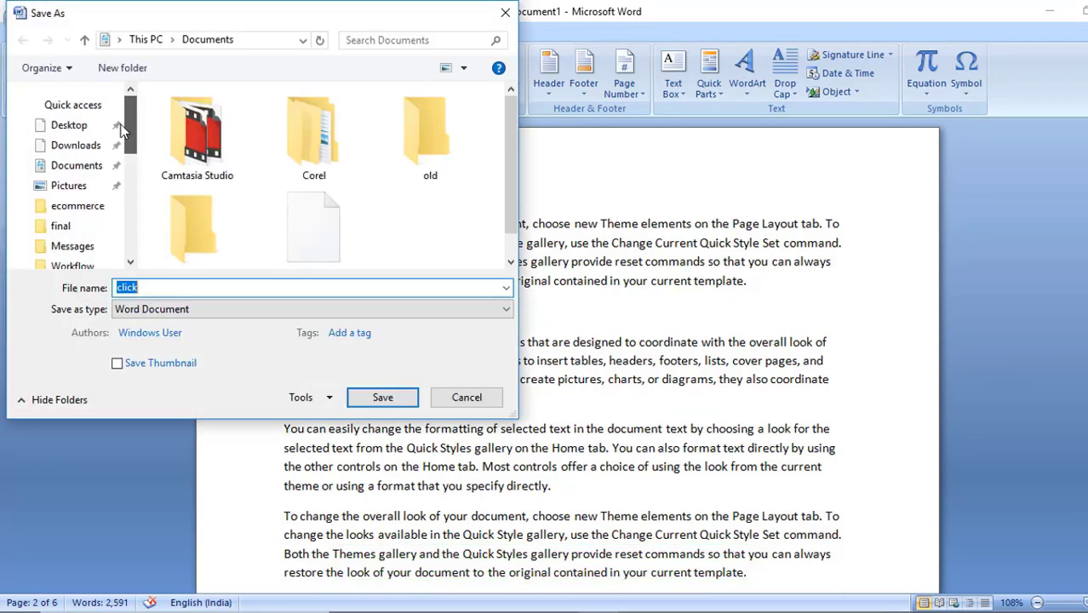
left_click(81, 129)
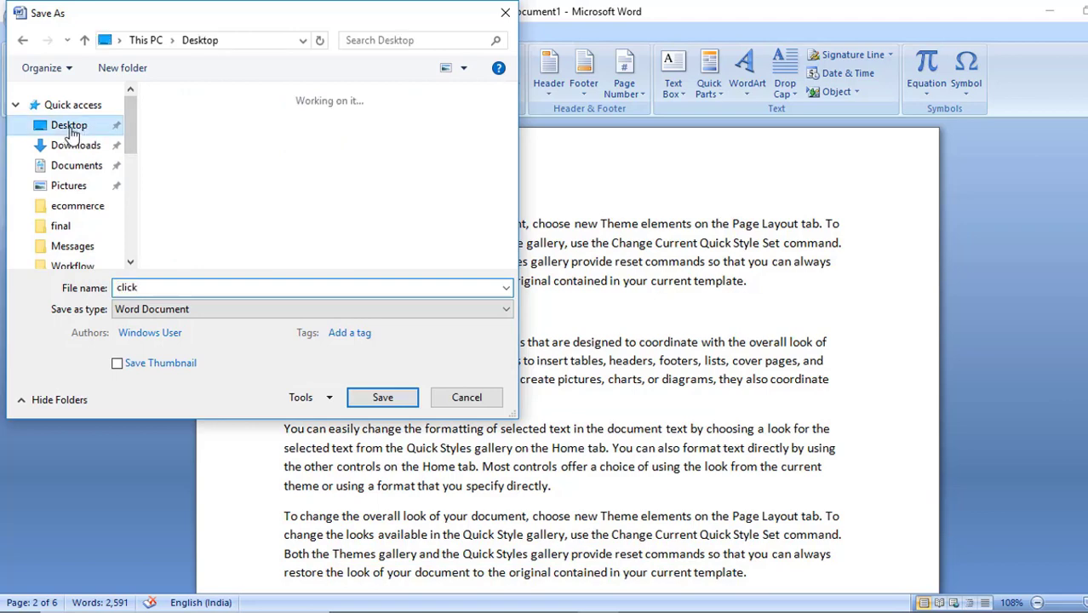
double_click(168, 288)
type("book")
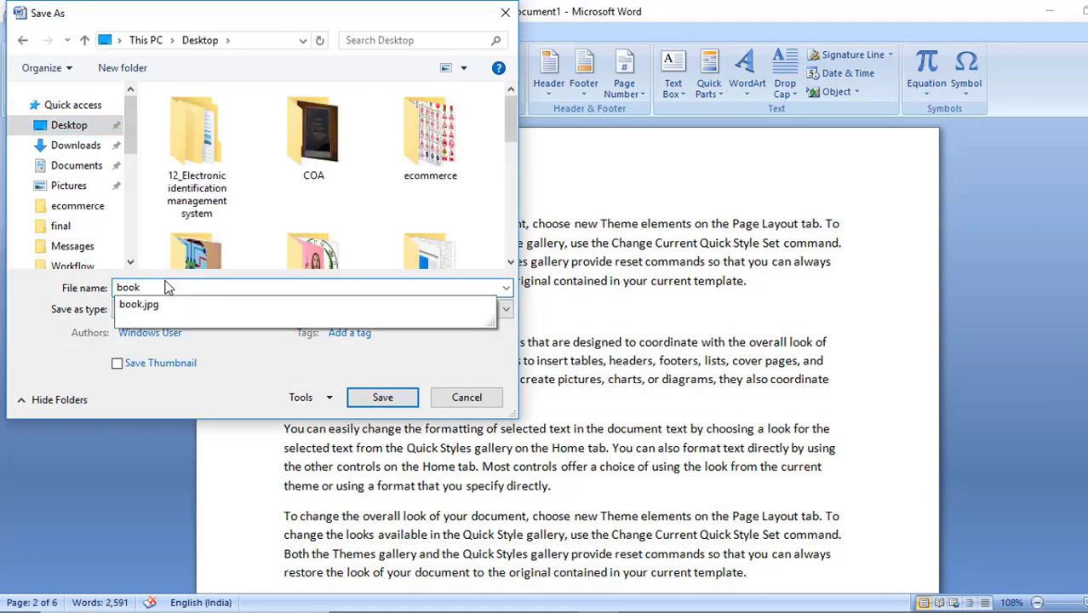
key("Return")
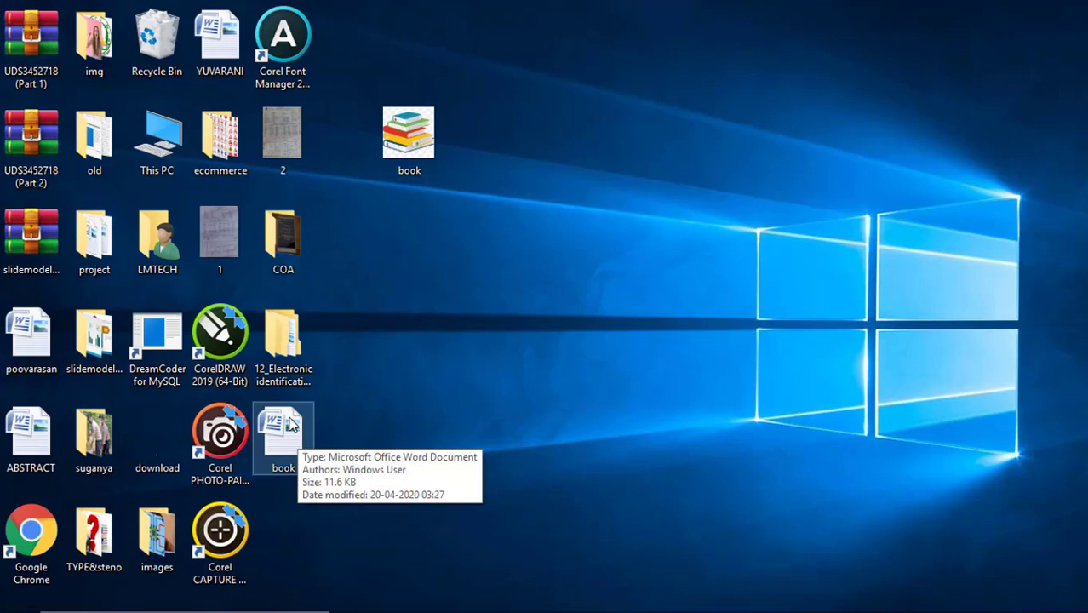
Reopen the saved book document from the desktop
double_click(291, 423)
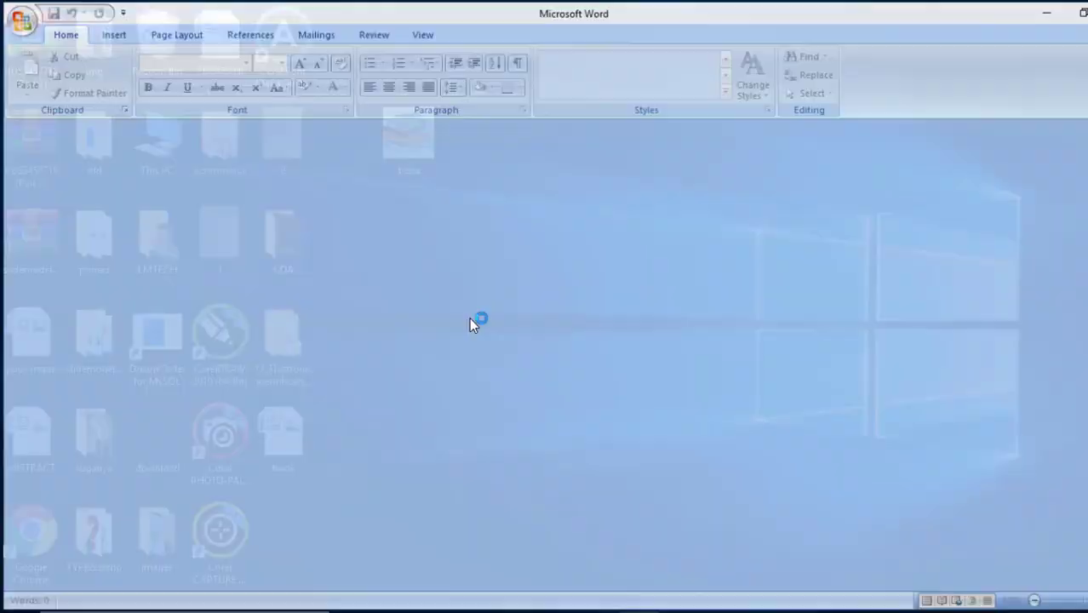
scroll(400, 352, "down", 20)
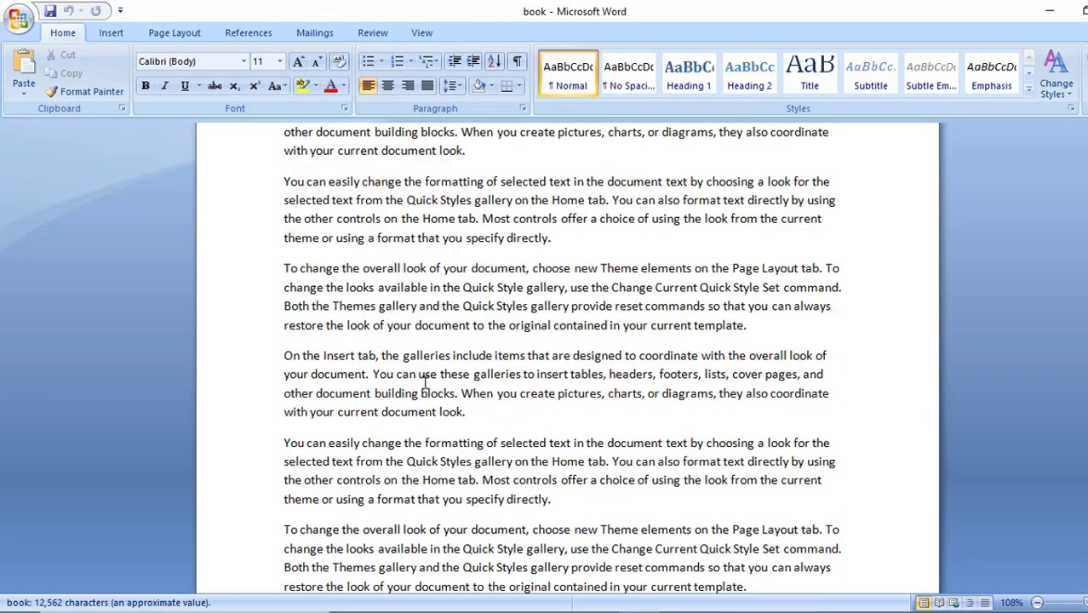
scroll(438, 393, "down", 6)
Go to the day1 bookmark, uncover the bookmarked word in the text, and close the bookmark list
left_click(105, 33)
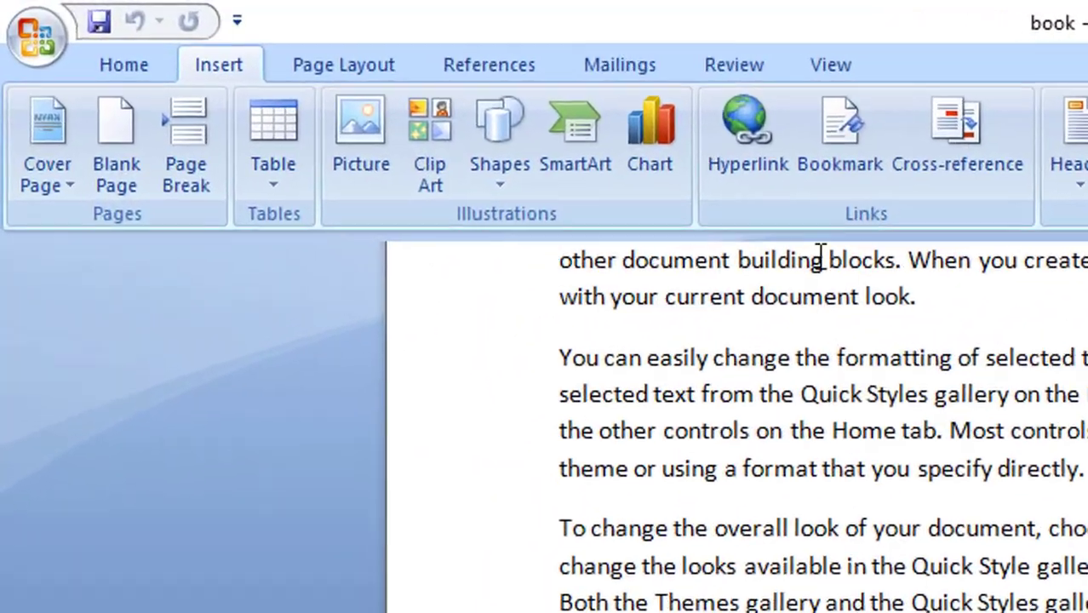
left_click(561, 90)
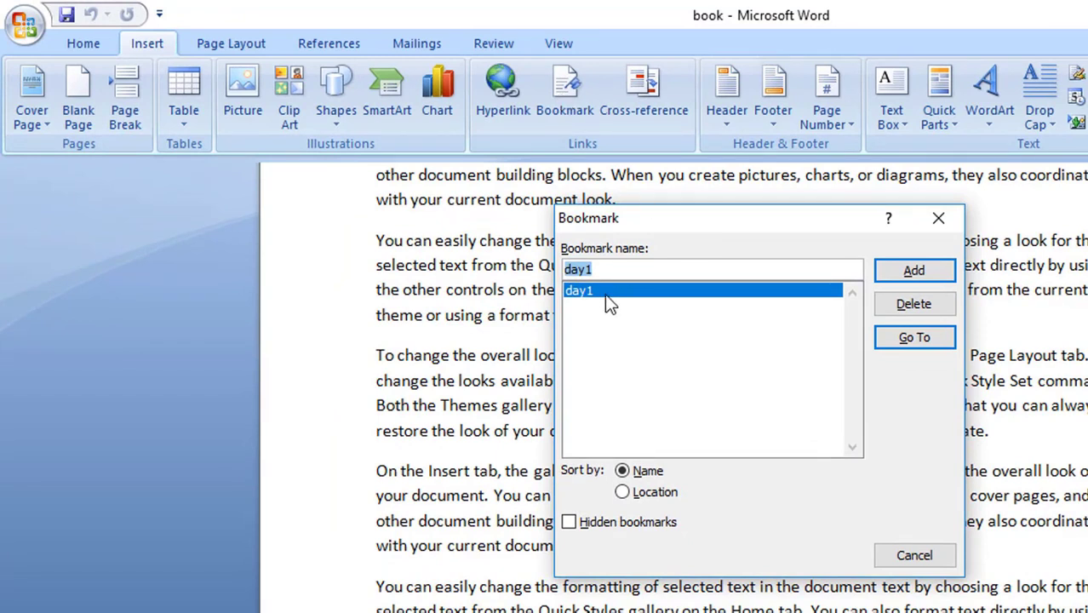
left_click(912, 338)
left_click(915, 339)
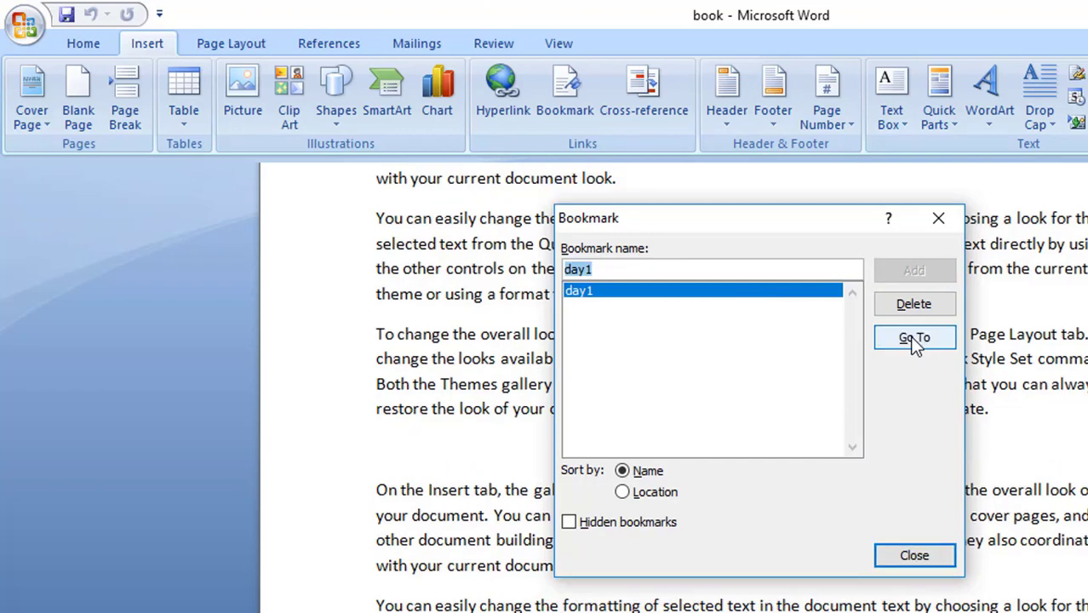
left_click_drag(835, 209, 866, 504)
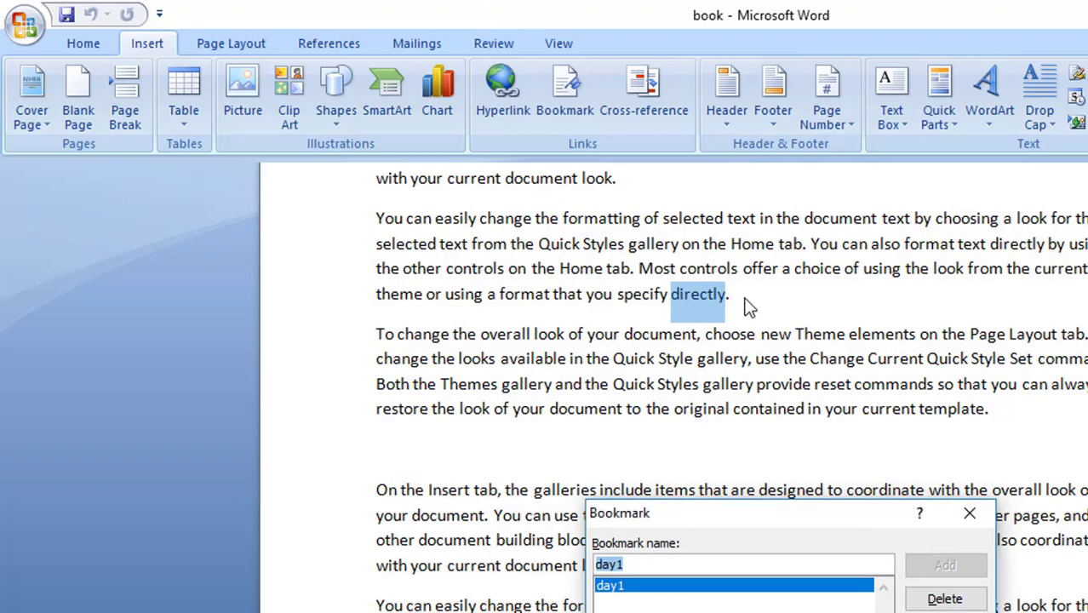
left_click(970, 513)
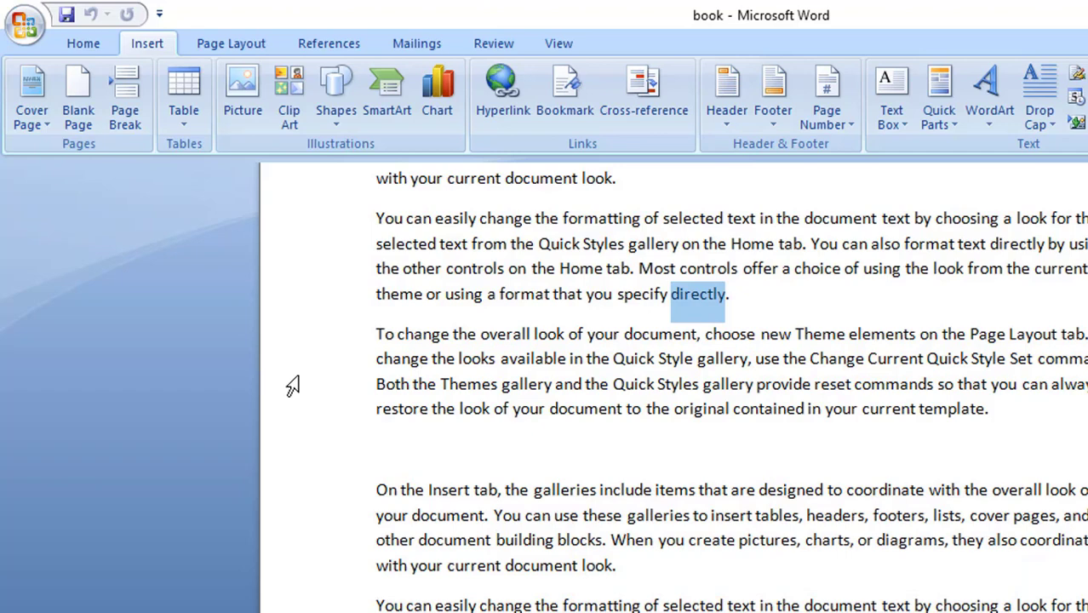
left_click(372, 333)
Add an empty line above the "click" link at the start of the document
scroll(413, 418, "down", 2)
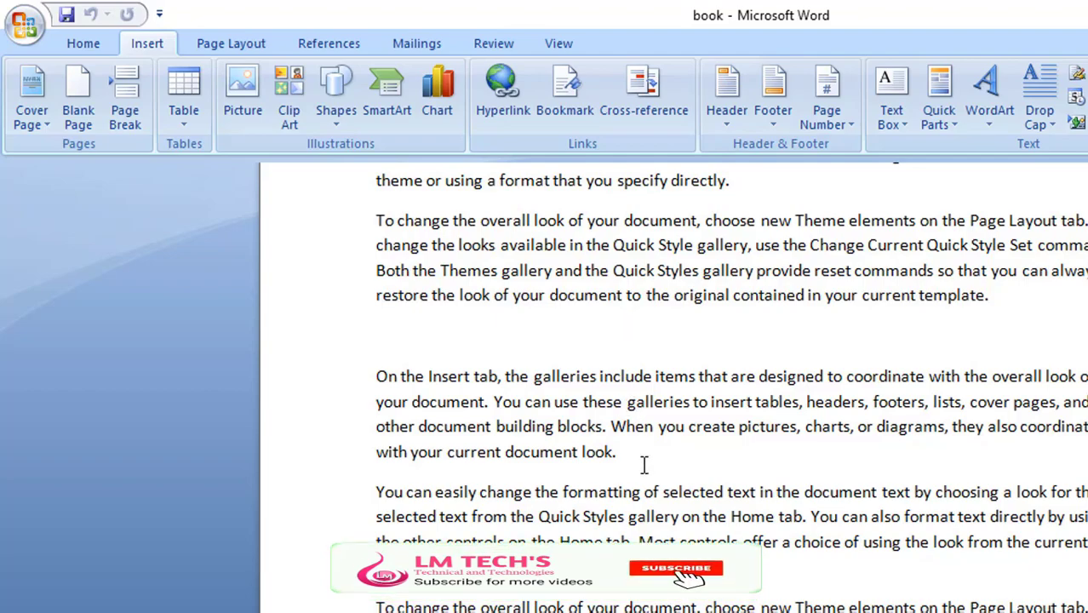
scroll(645, 466, "up", 1)
scroll(645, 466, "down", 15)
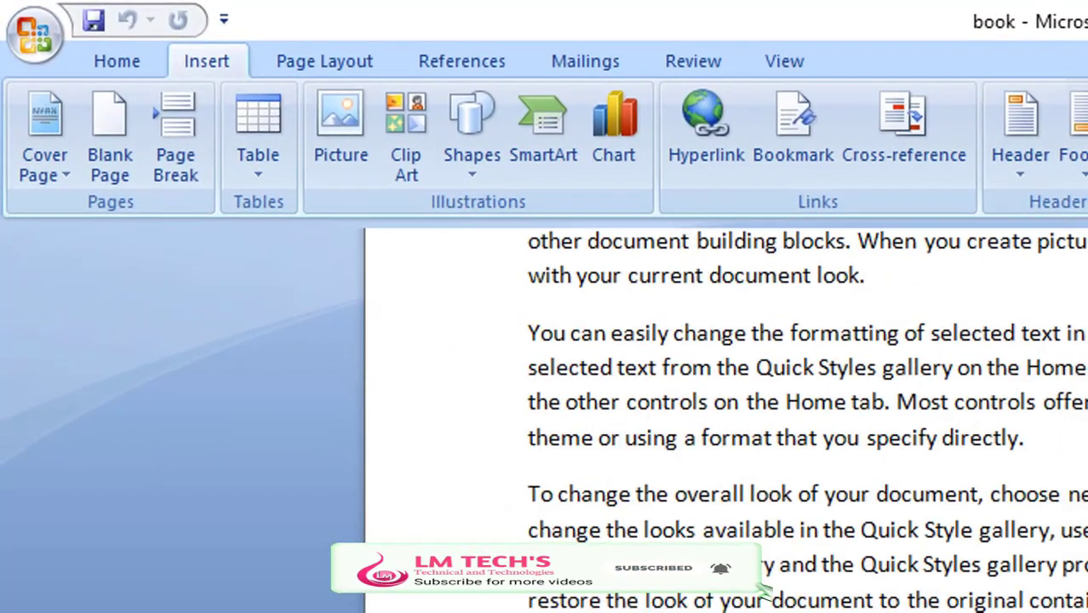
scroll(765, 592, "up", 5)
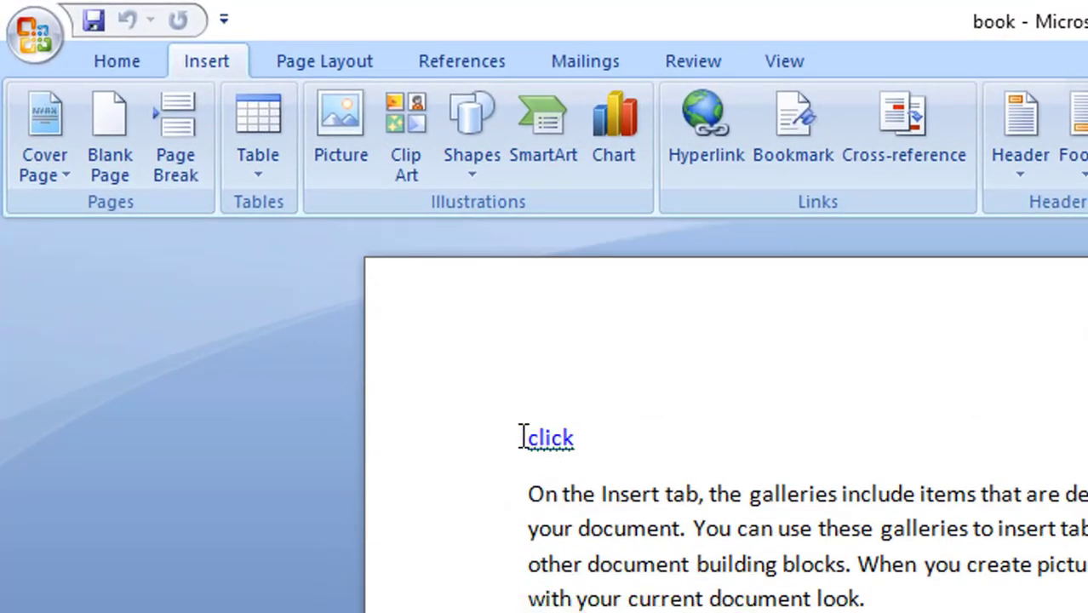
key("Return")
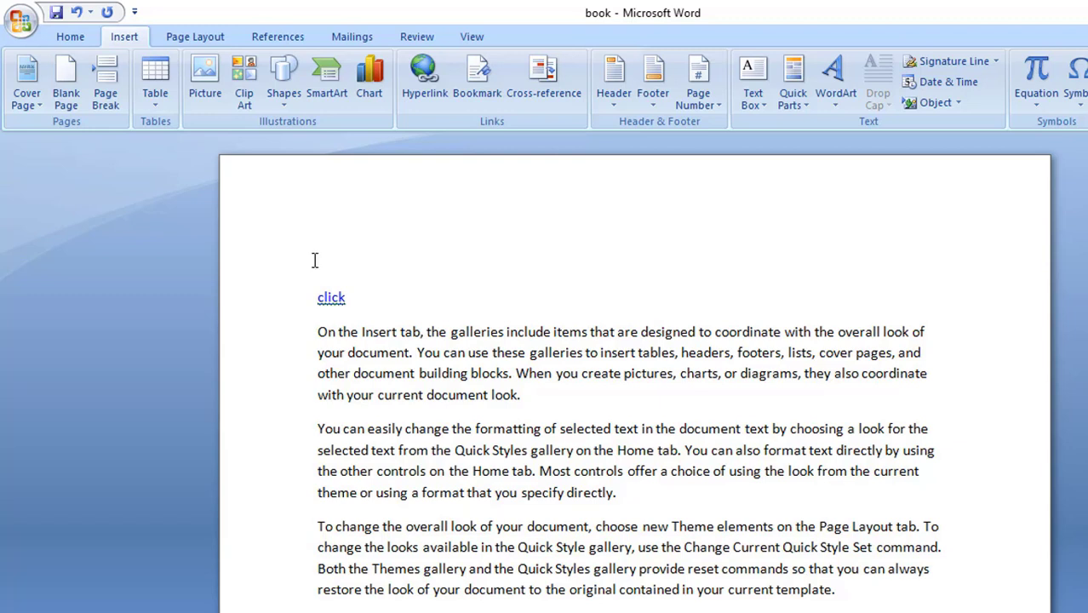
Insert a hyperlinked cross-reference to the page number of the day1 bookmark on the empty line above "click"
left_click(548, 85)
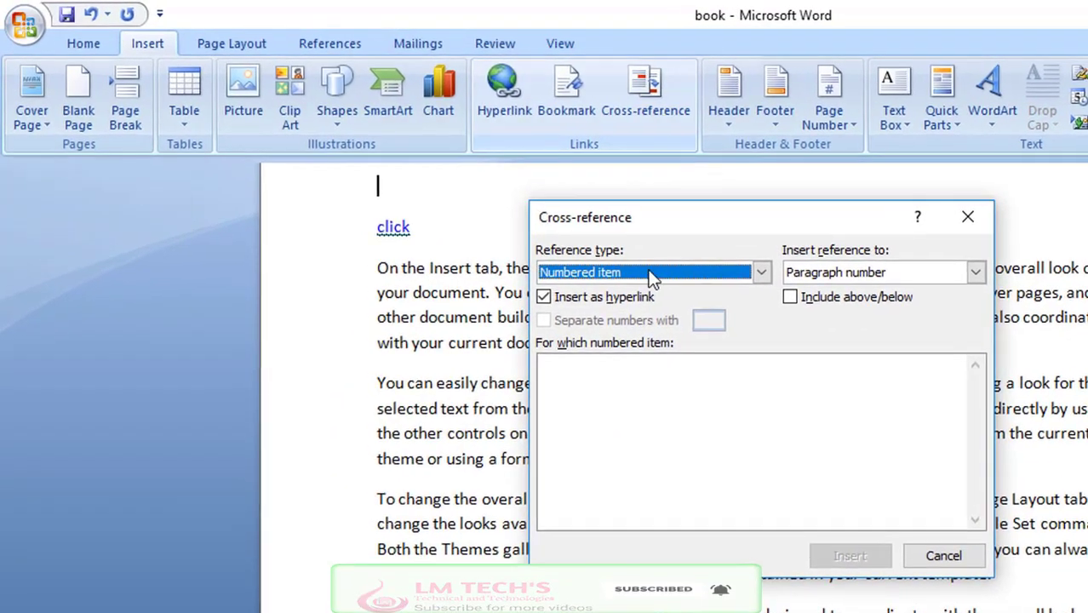
left_click(761, 273)
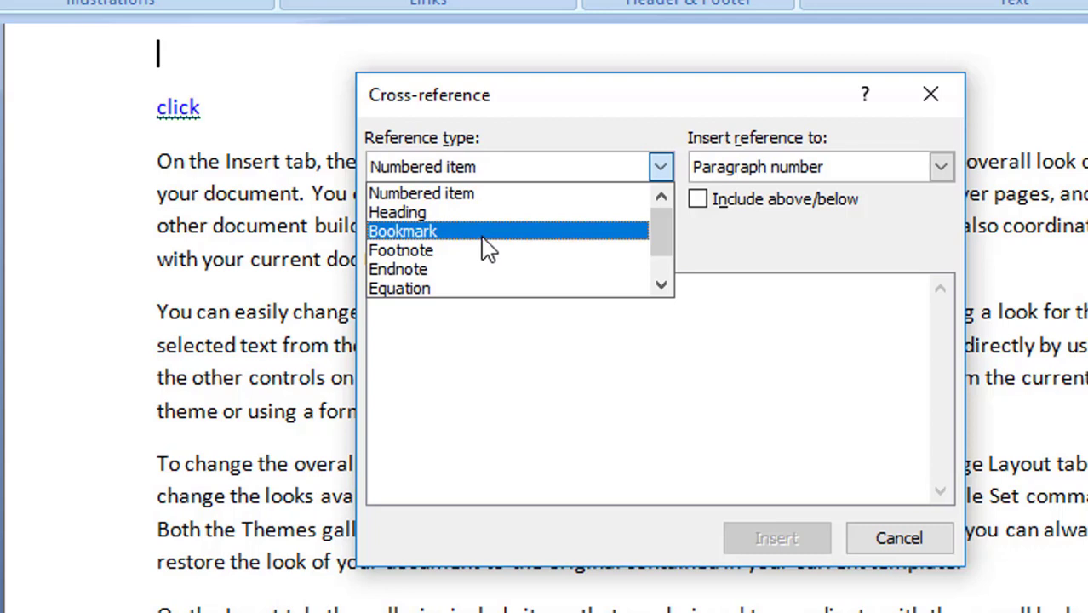
left_click(483, 238)
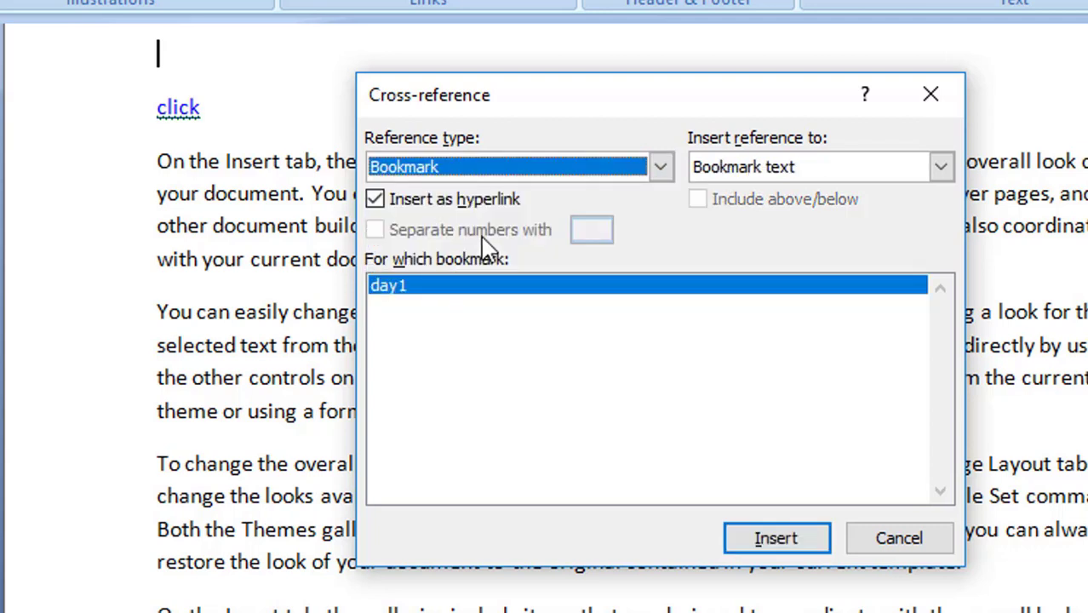
left_click(785, 168)
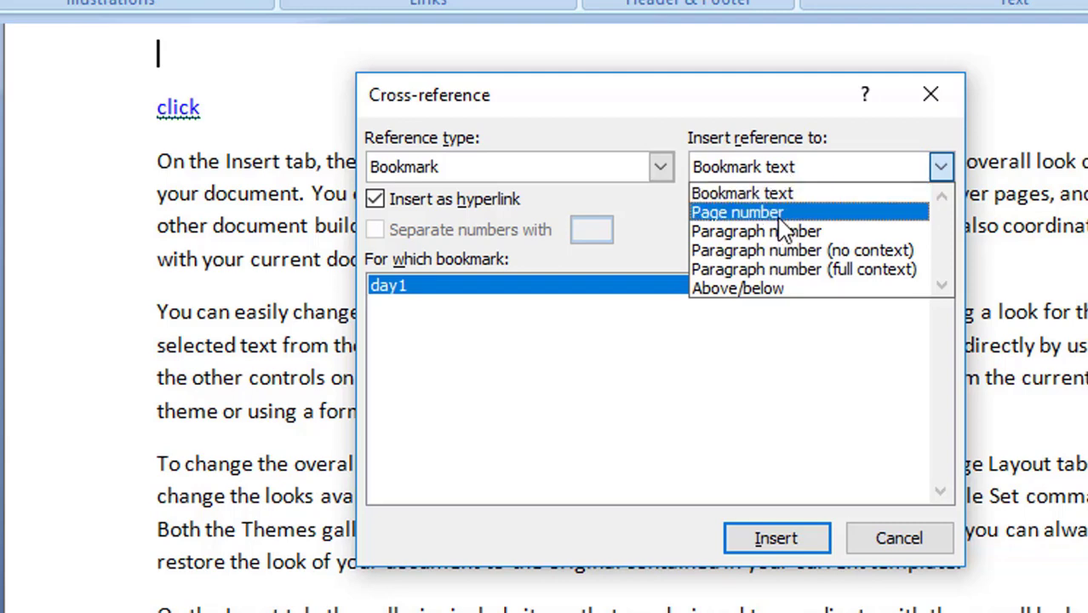
left_click(749, 213)
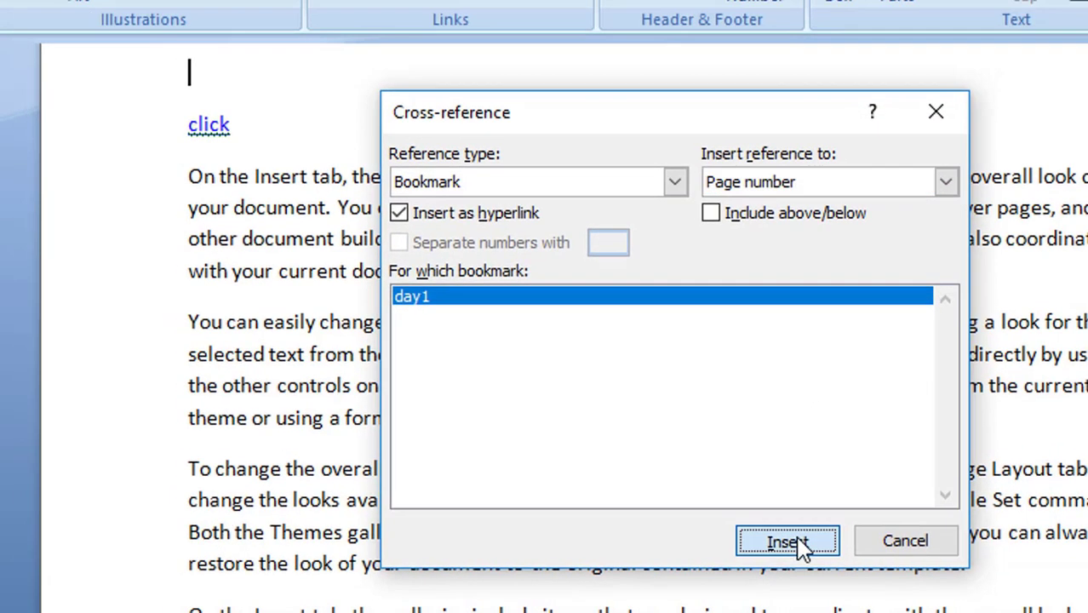
left_click(776, 538)
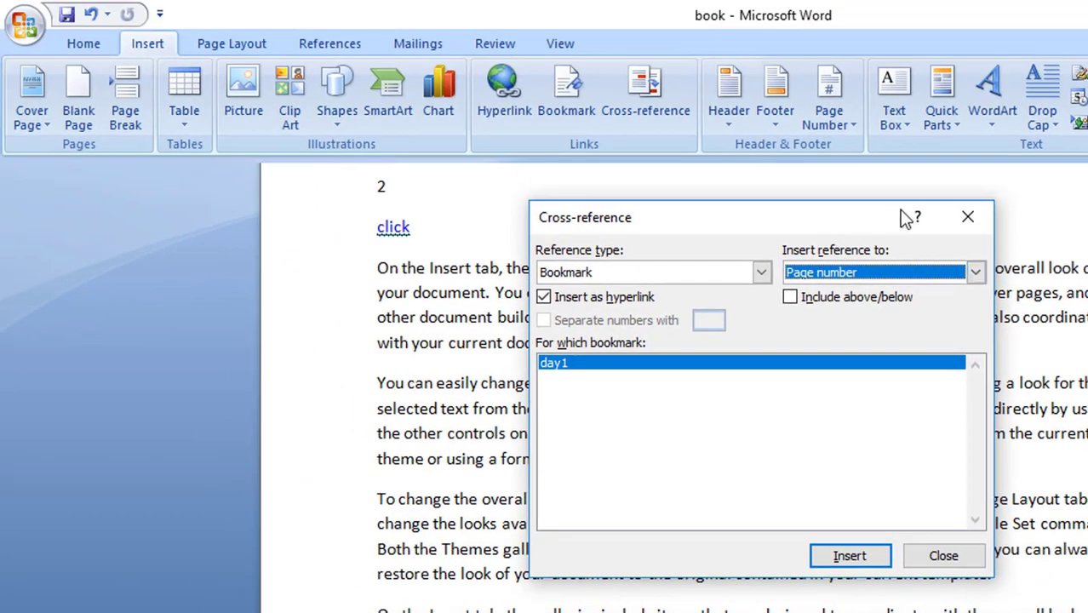
left_click(968, 217)
scroll(607, 365, "up", 2)
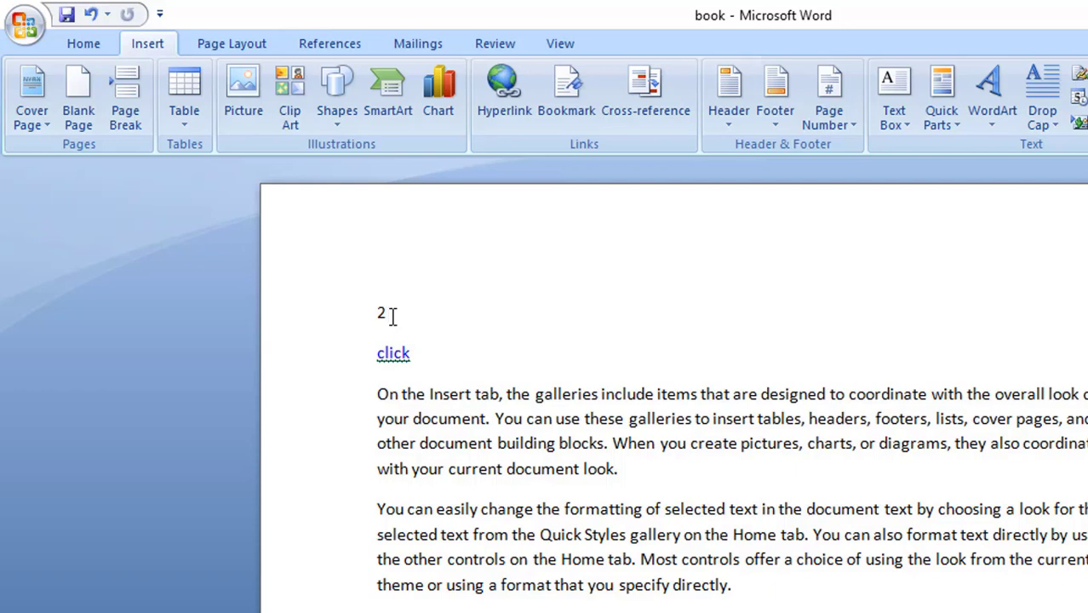
Check the bookmark list, and follow the page-number cross-reference above "click" to test its jump to the day1 bookmark
left_click(567, 93)
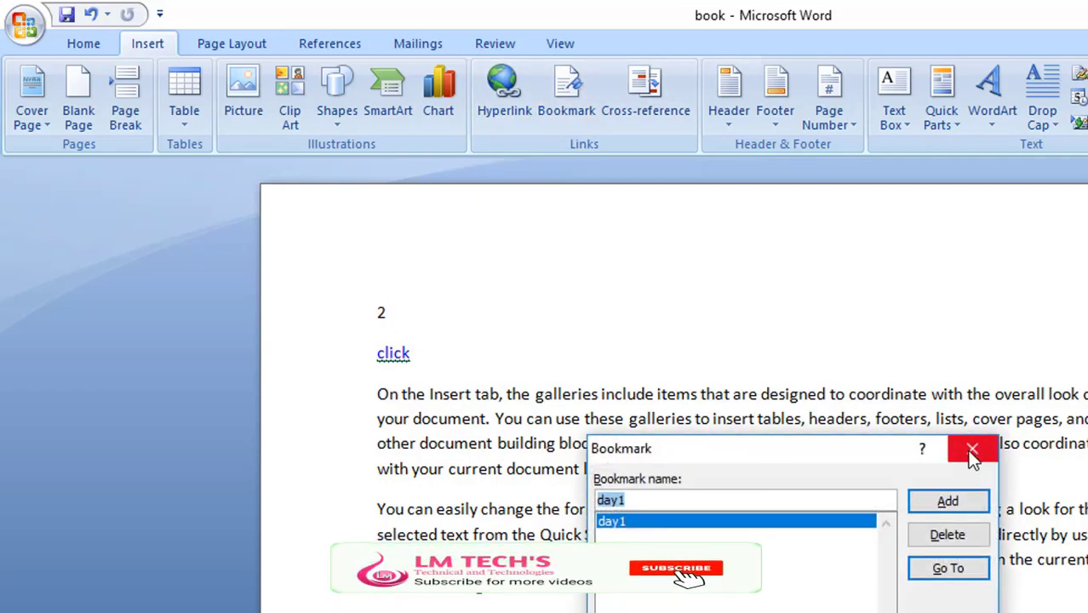
left_click(971, 451)
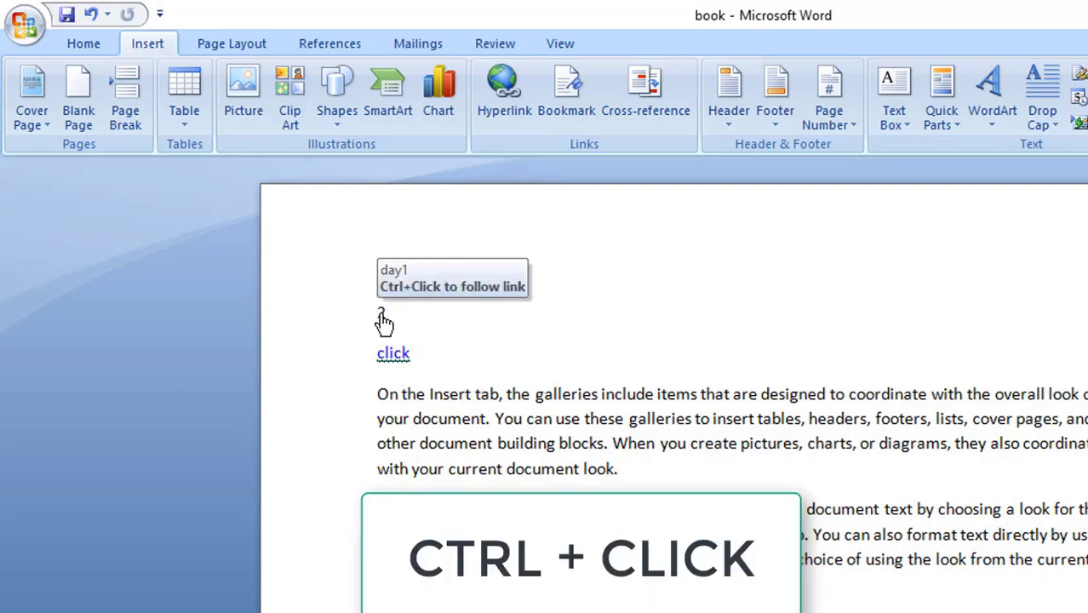
left_click(383, 317, "ctrl")
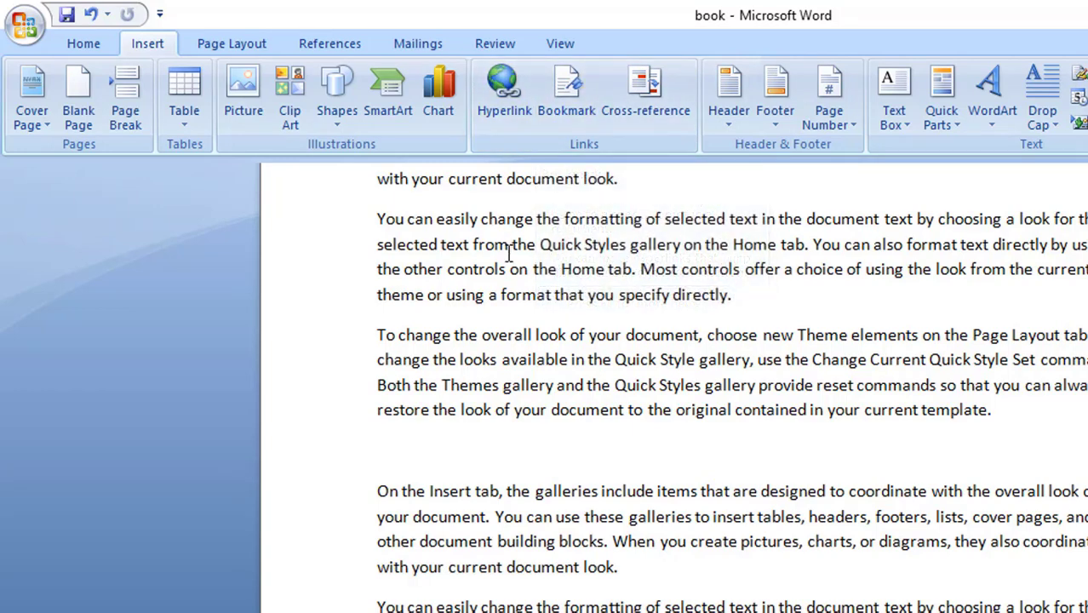
scroll(509, 254, "down", 6)
scroll(509, 254, "up", 3)
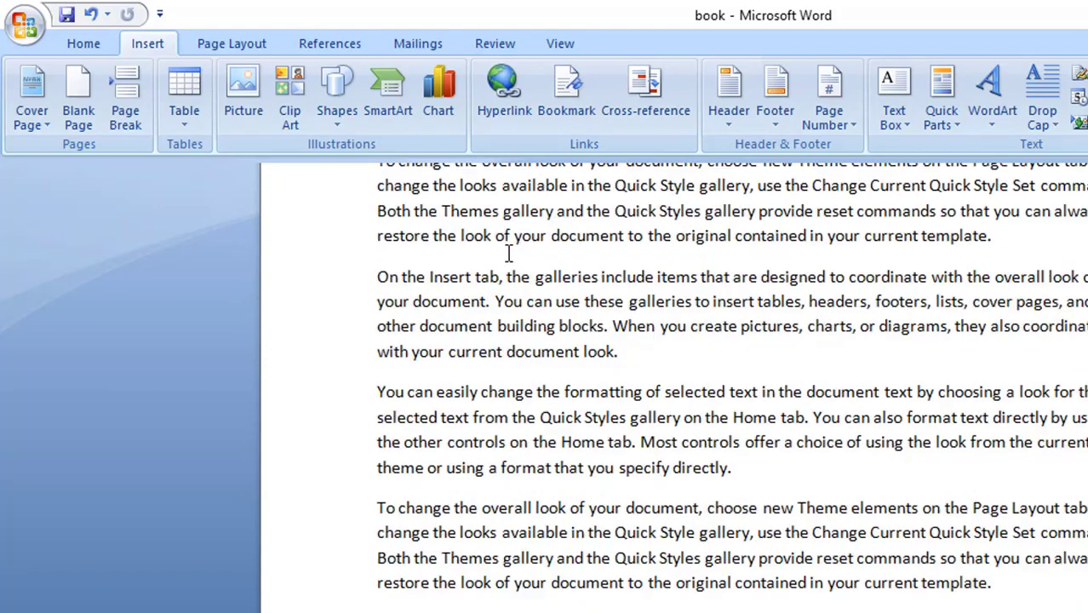
scroll(509, 253, "up", 6)
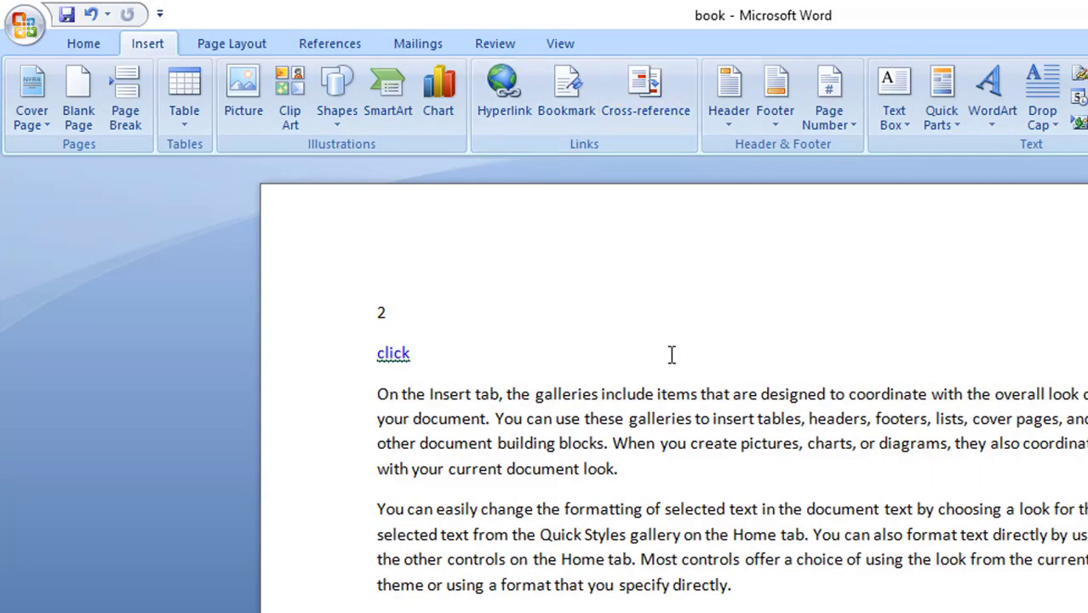